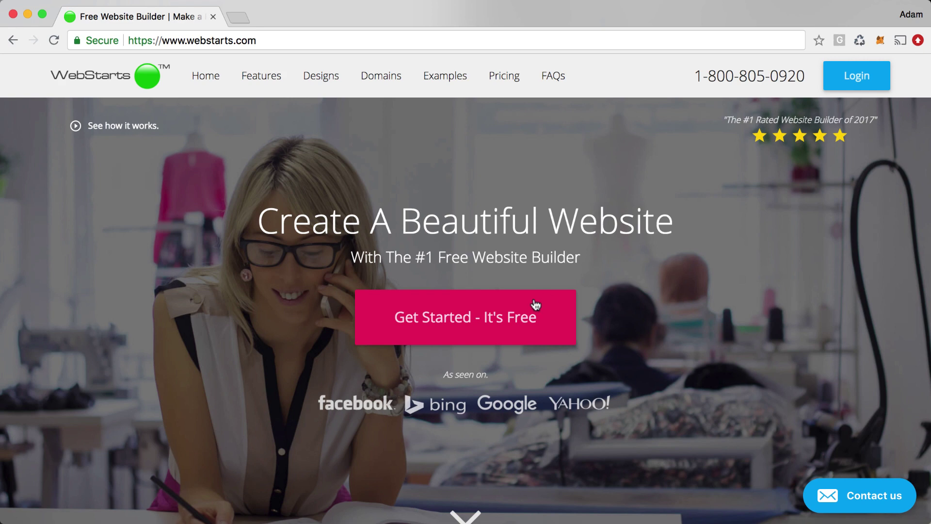
# Start a free site, filter the design gallery to Music, and select the Artist Name template.
pyautogui.click(495, 324)
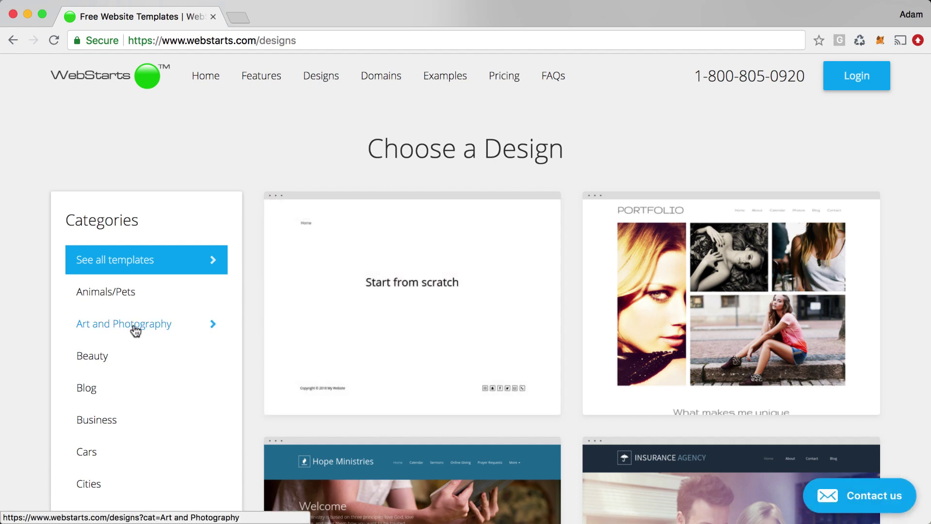
pyautogui.scroll(-5, 136, 330)
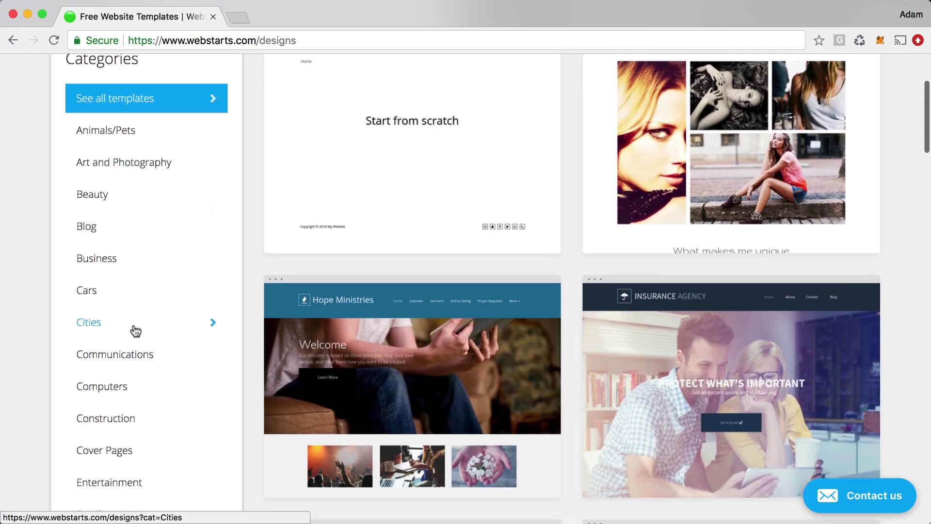
pyautogui.scroll(-8, 135, 331)
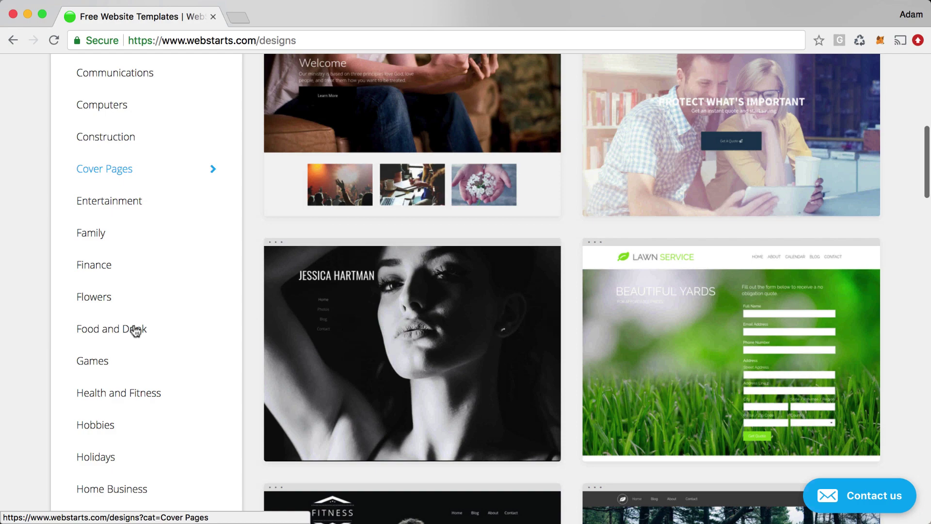
pyautogui.scroll(-8, 135, 331)
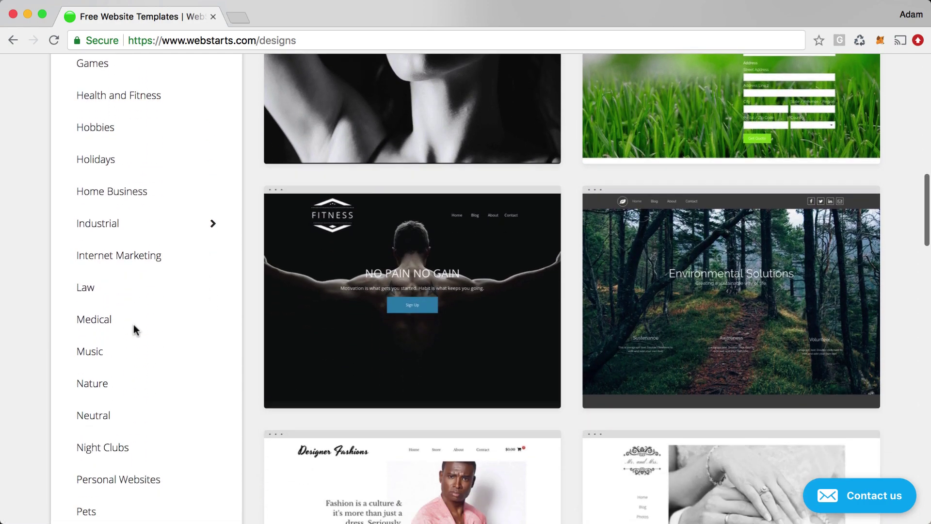
pyautogui.click(99, 357)
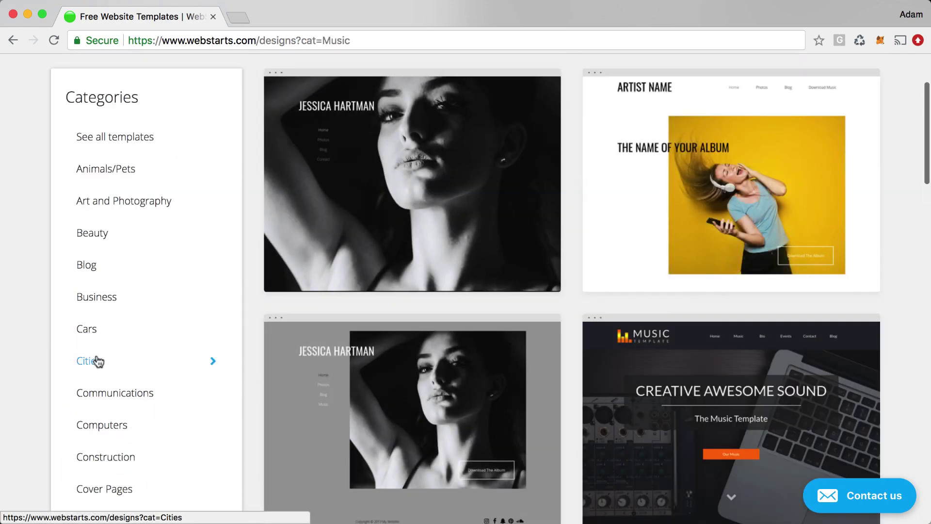
pyautogui.moveTo(659, 210)
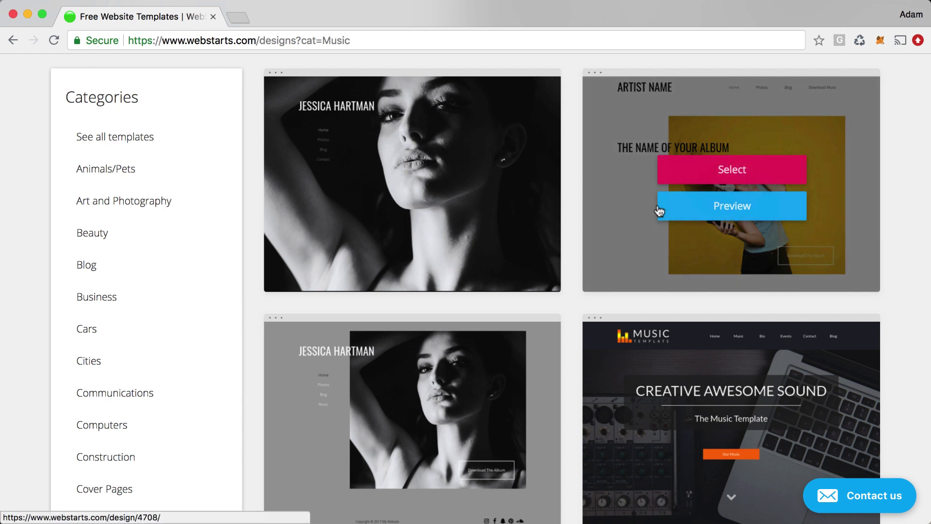
pyautogui.click(739, 174)
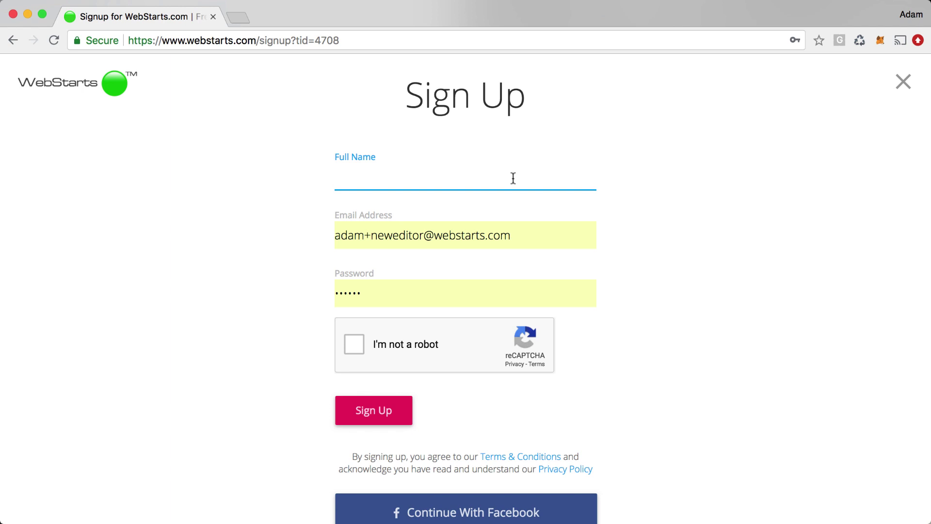
# Register with the user's full name, email and password, pass the robot check, and pick the free subdomain option.
pyautogui.press('Tab')
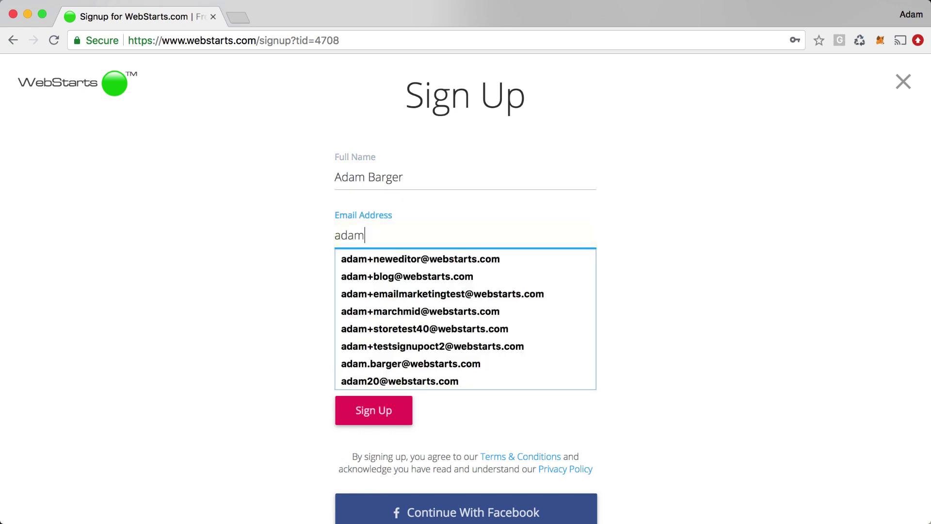
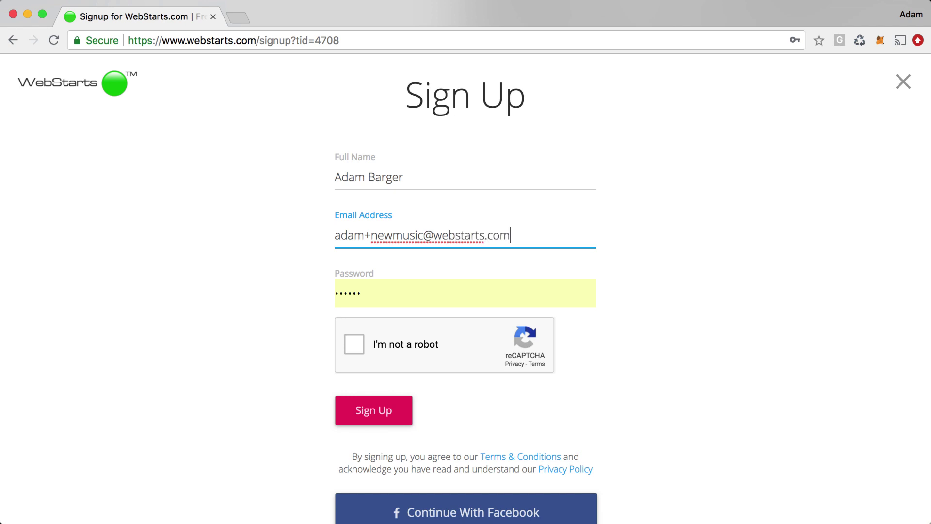
pyautogui.press('Tab')
pyautogui.write('•••••')
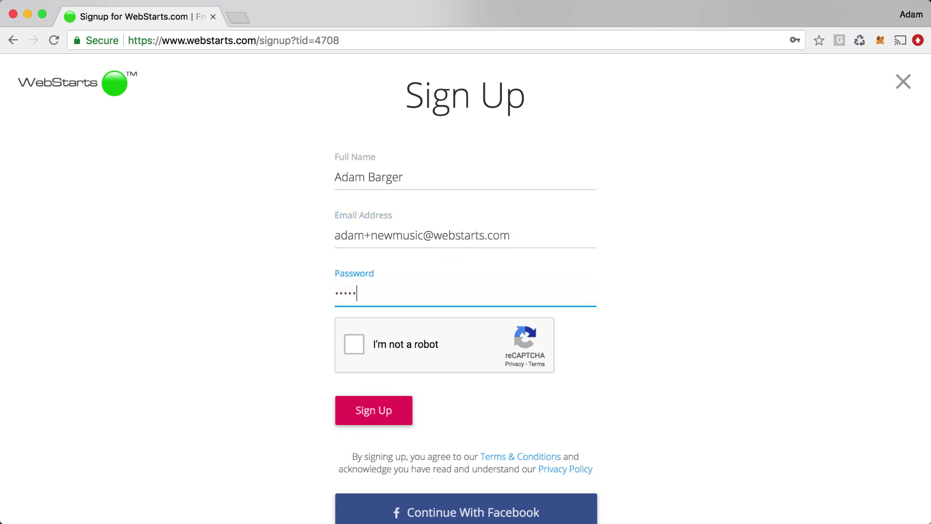
pyautogui.click(353, 346)
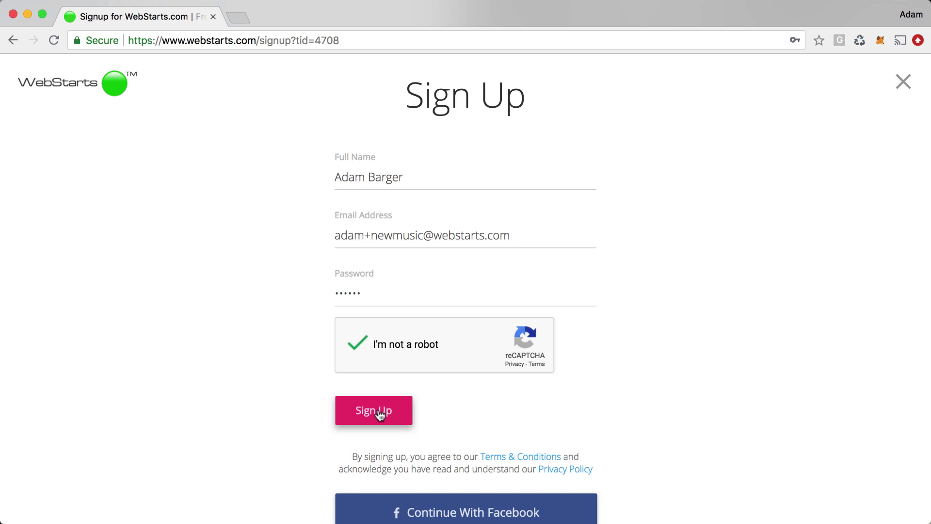
pyautogui.click(381, 415)
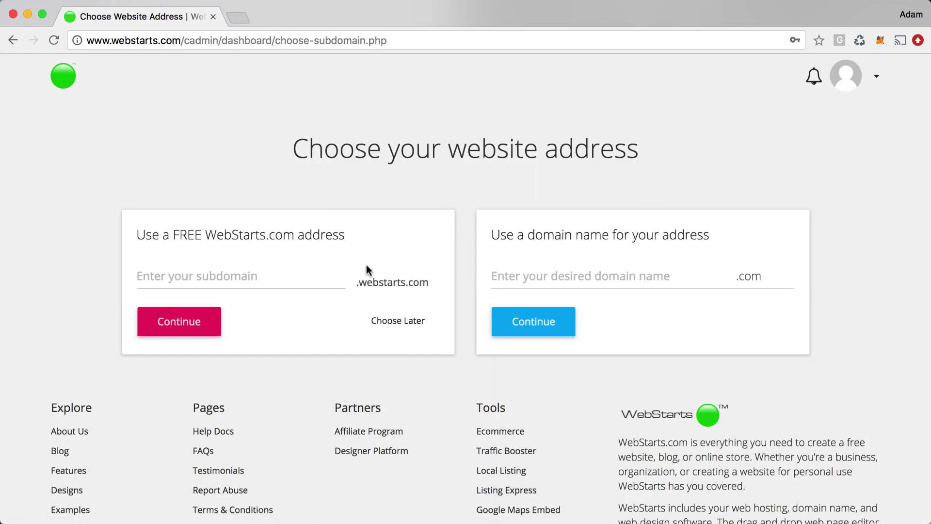
pyautogui.click(276, 276)
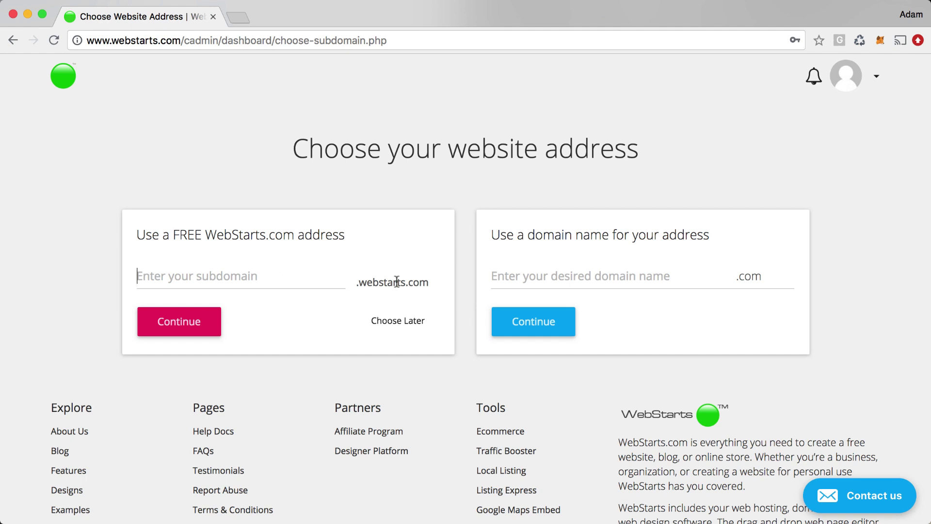
# Look at the custom domain option, keeping .com as the extension.
pyautogui.click(563, 281)
pyautogui.click(735, 277)
pyautogui.click(705, 282)
pyautogui.click(698, 275)
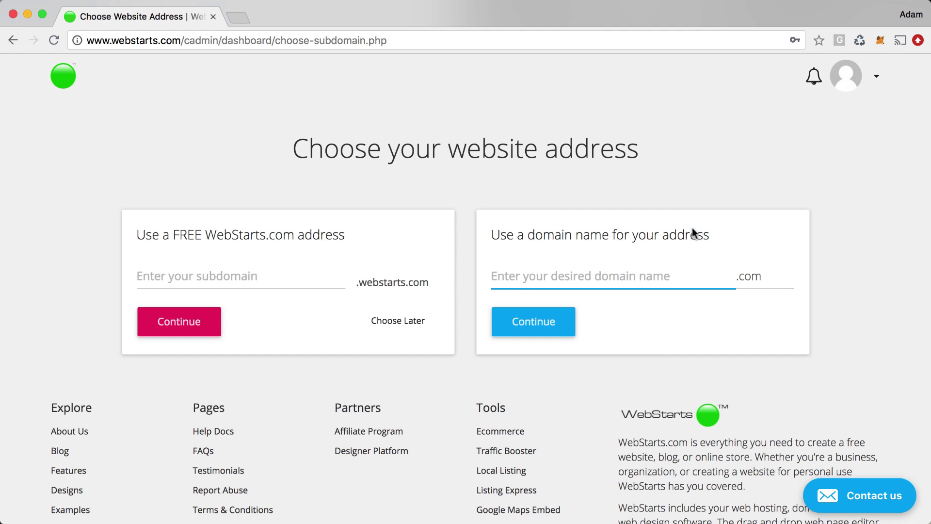
# Claim musicstoredemo as the free webstarts.com subdomain and continue.
pyautogui.click(272, 279)
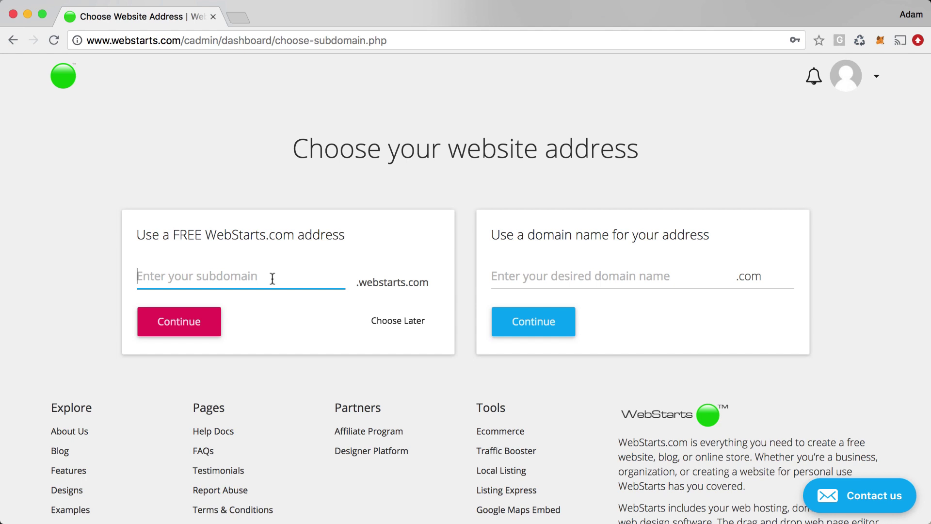
pyautogui.write('musi')
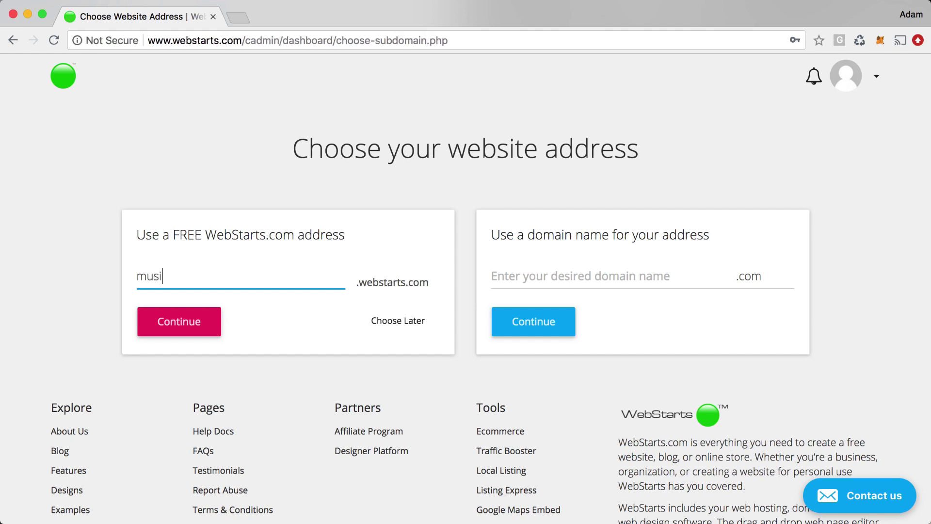
pyautogui.write('cstoredemo')
pyautogui.click(198, 328)
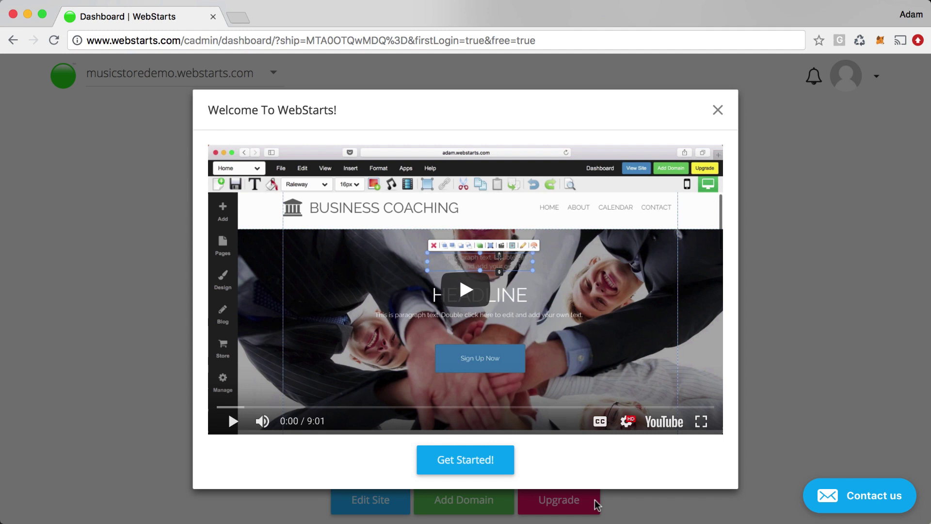
# Close the welcome video and open musicstoredemo.webstarts.com in the site editor.
pyautogui.click(718, 111)
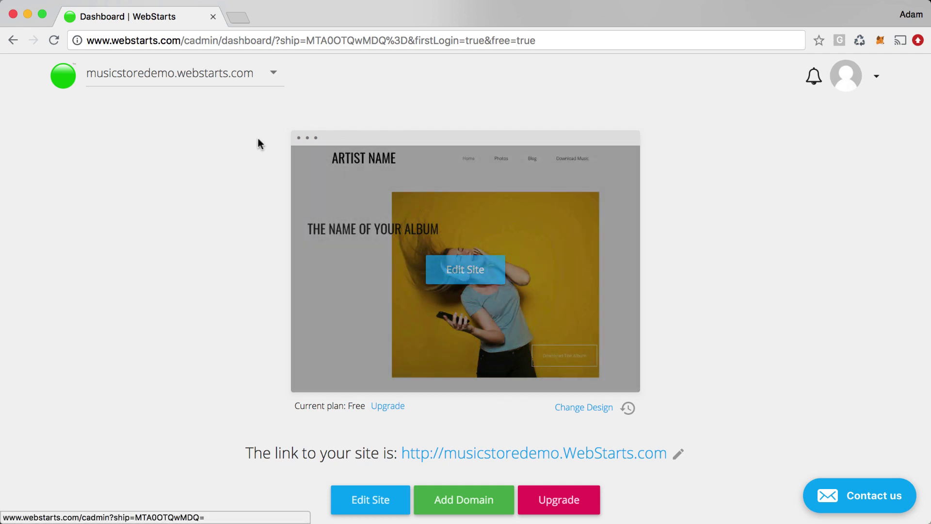
pyautogui.moveTo(316, 197)
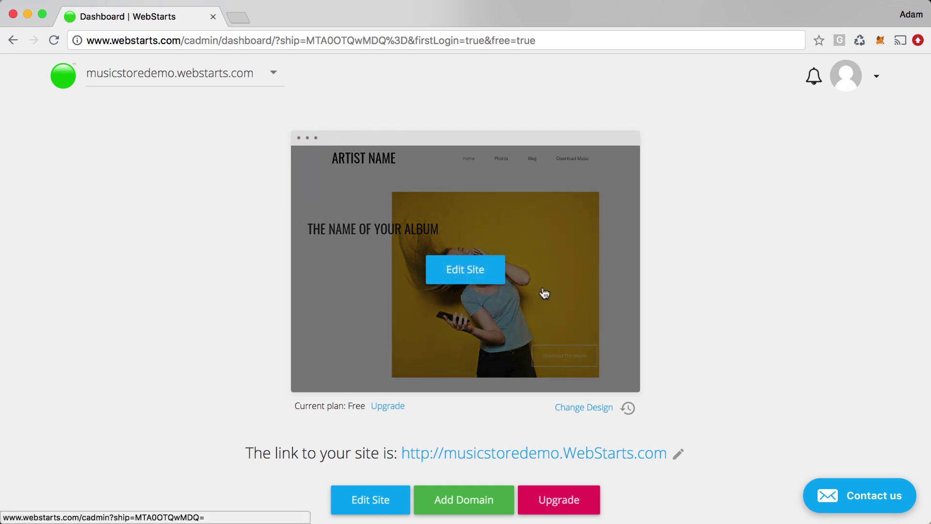
pyautogui.click(487, 276)
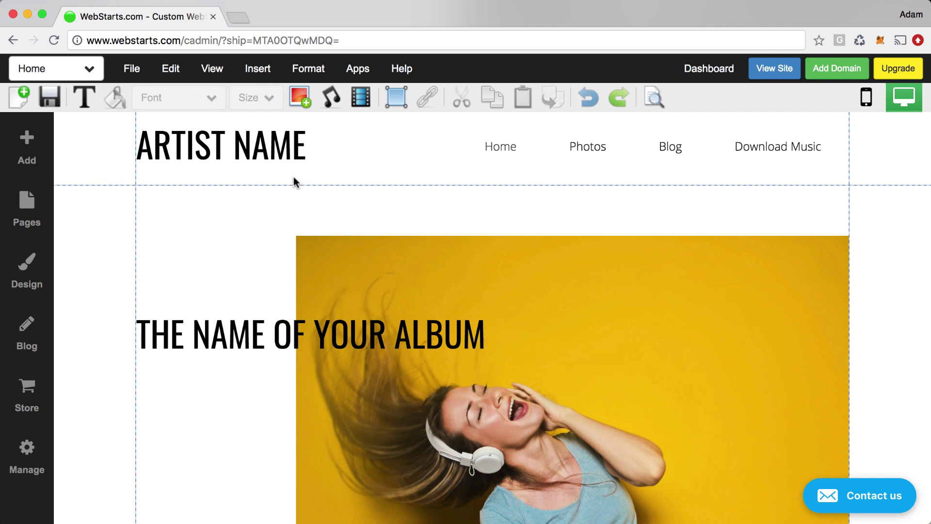
# Replace the ARTIST NAME heading with the site owner's full name in capitals.
pyautogui.click(287, 156)
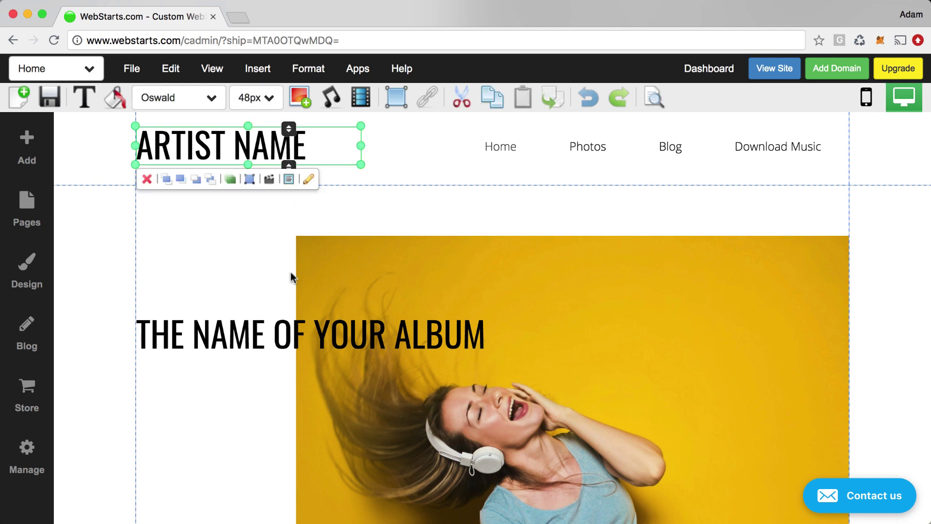
pyautogui.click(318, 334)
pyautogui.click(609, 288)
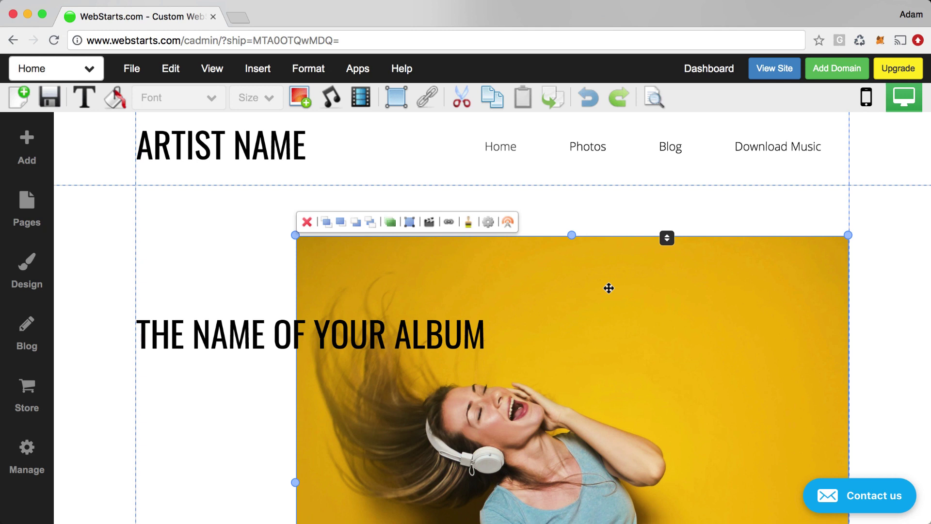
pyautogui.click(265, 156)
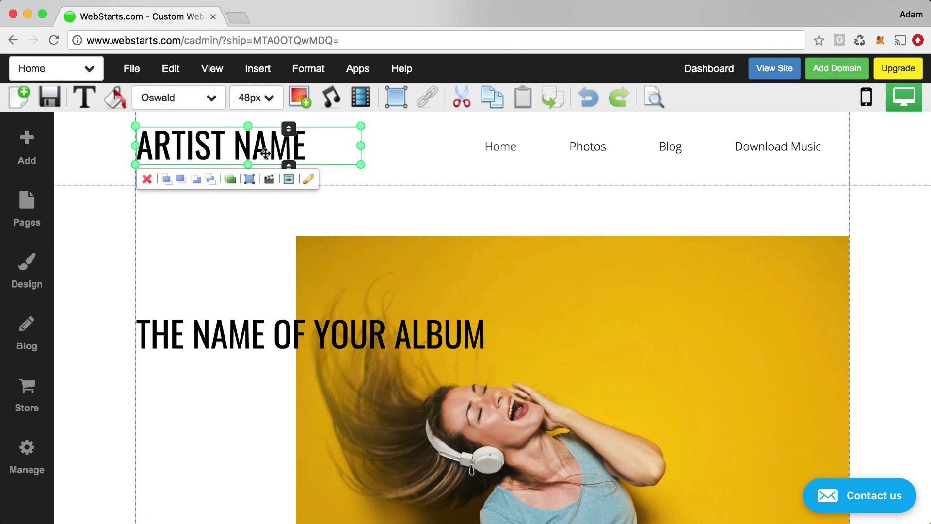
pyautogui.doubleClick(299, 147)
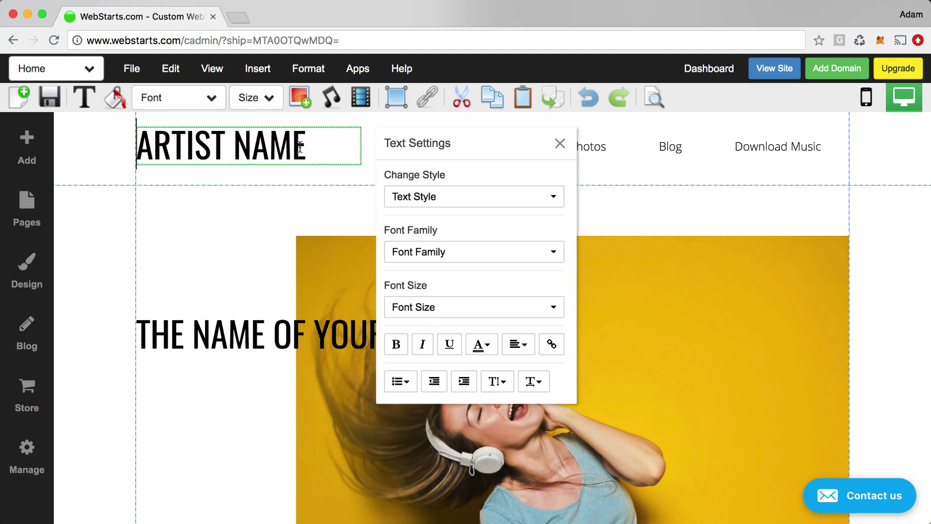
pyautogui.tripleClick(300, 148)
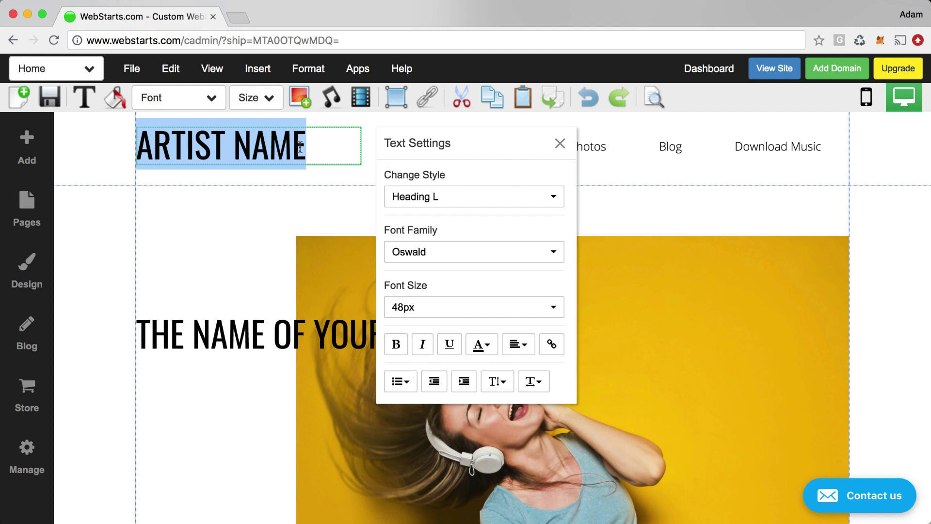
pyautogui.write('adam')
pyautogui.press('BackSpace')
pyautogui.press('BackSpace')
pyautogui.press('BackSpace')
pyautogui.press('BackSpace')
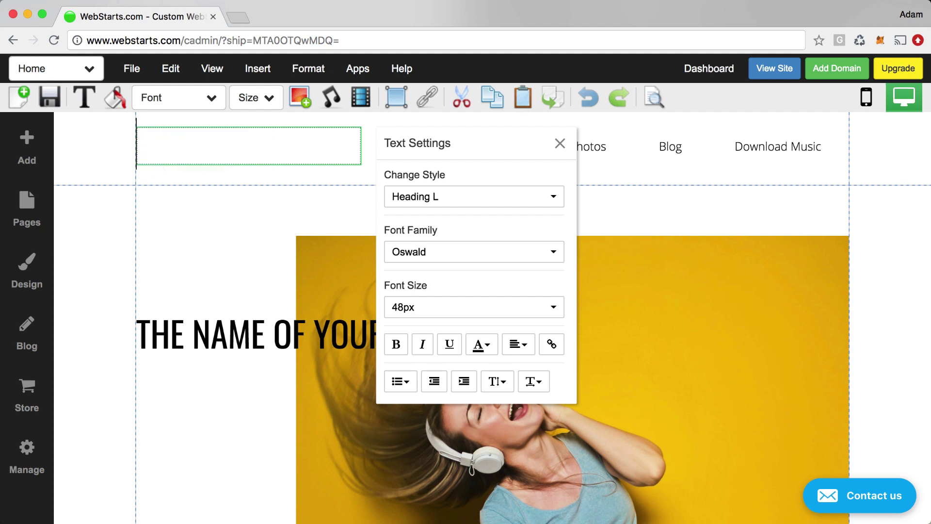
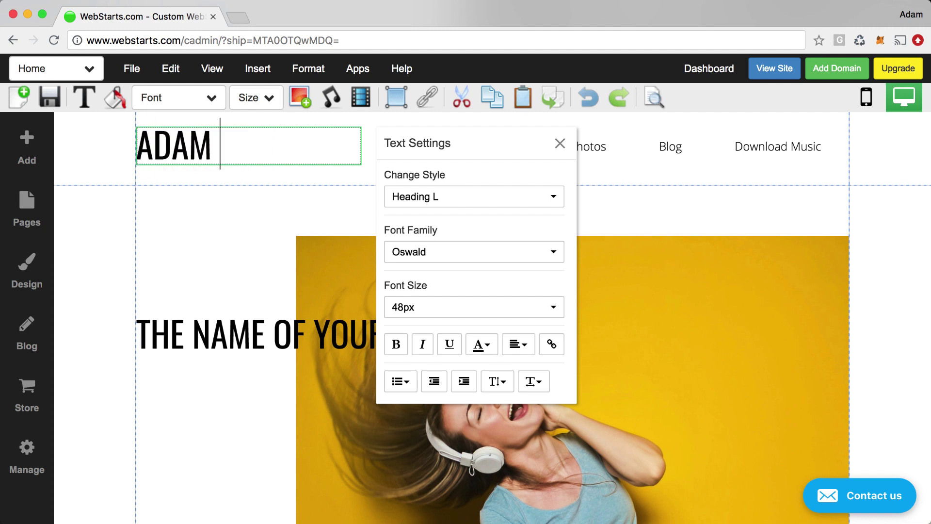
pyautogui.click(349, 199)
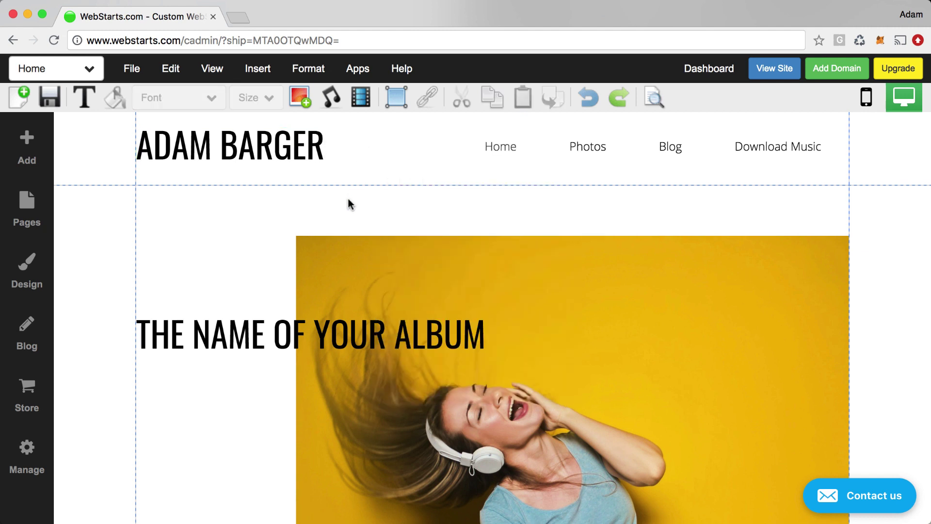
# Change the album heading to MY GREATEST HITS.
pyautogui.click(358, 328)
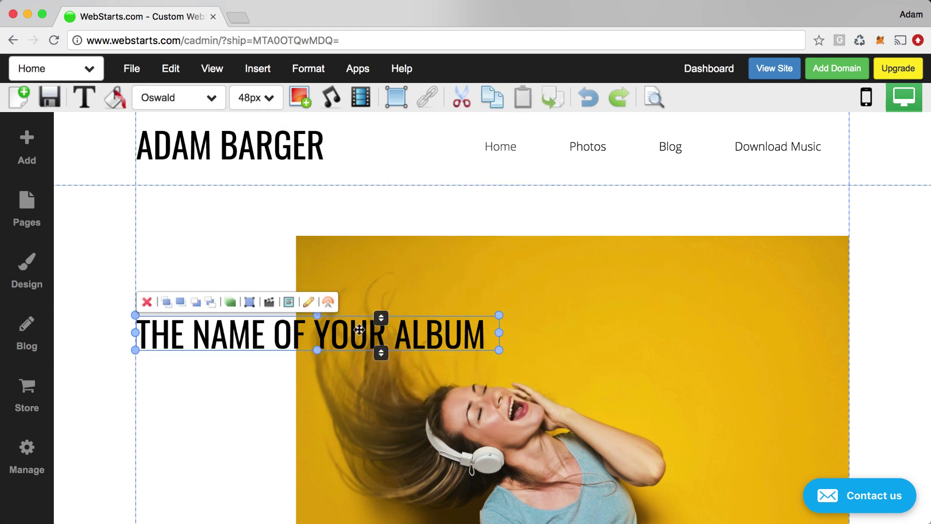
pyautogui.click(359, 328)
pyautogui.tripleClick(358, 327)
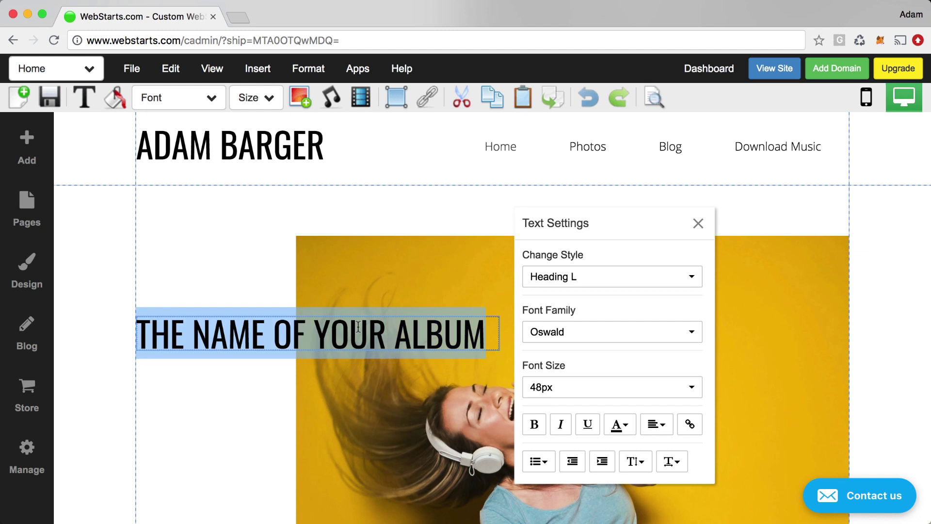
pyautogui.write('MY GREATEST')
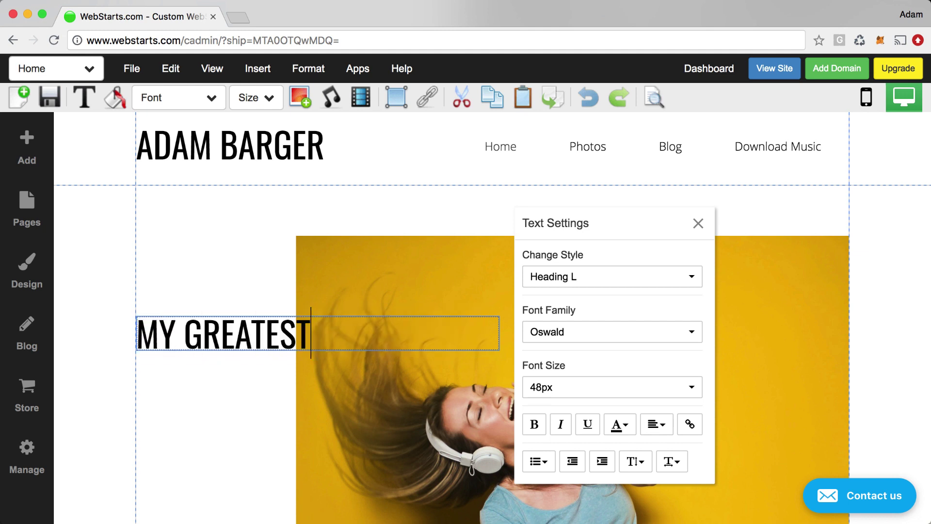
pyautogui.write(' HITS')
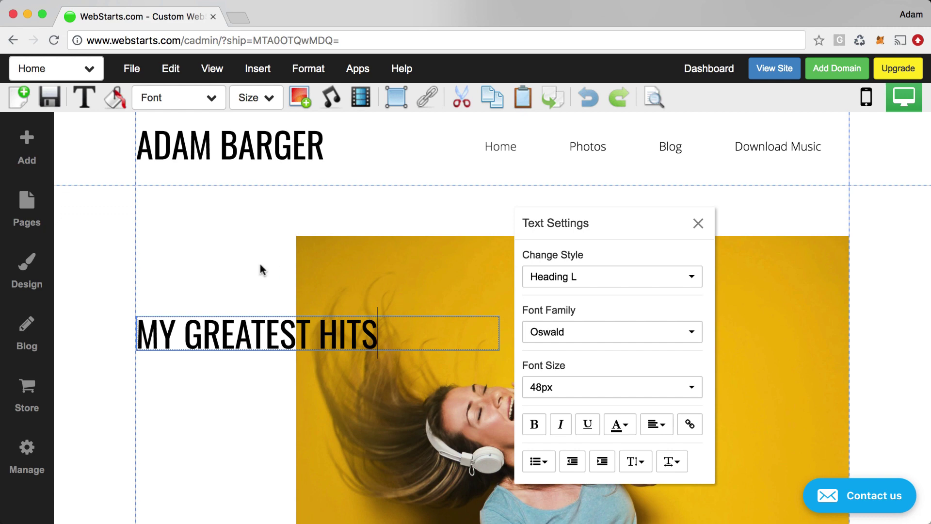
pyautogui.click(261, 268)
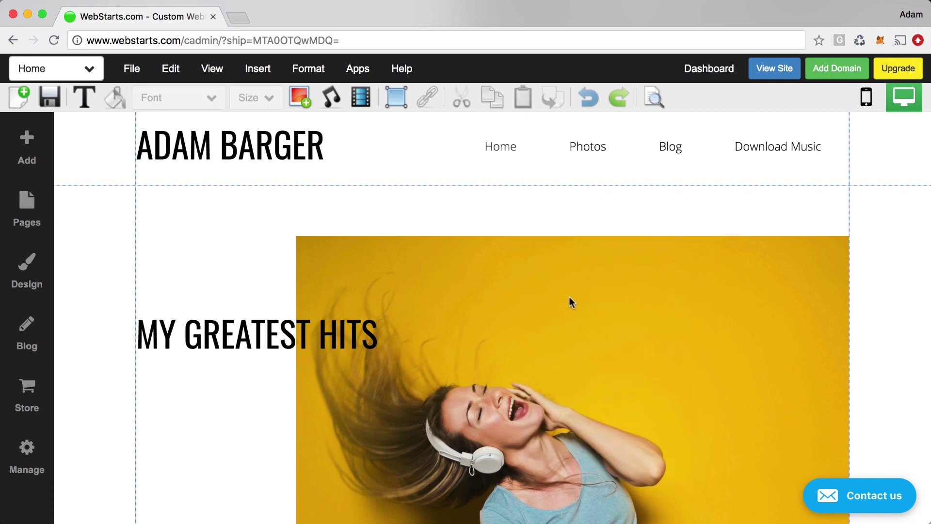
pyautogui.scroll(-3, 570, 298)
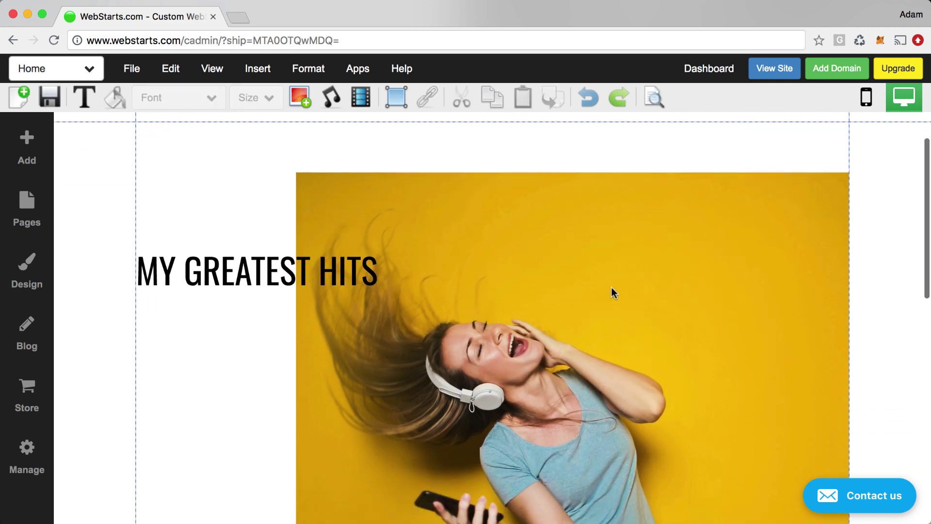
# Open the image library for the yellow hero photo and start an upload from the computer.
pyautogui.doubleClick(611, 289)
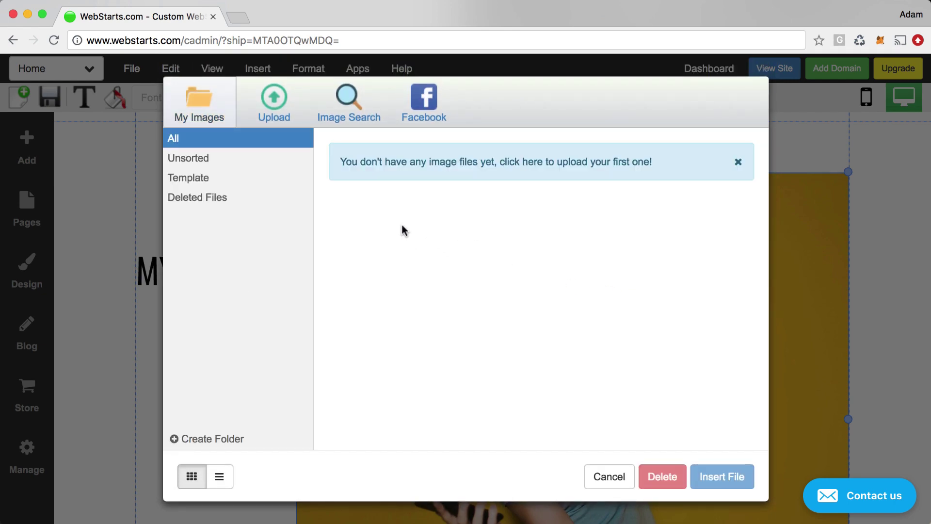
pyautogui.click(288, 118)
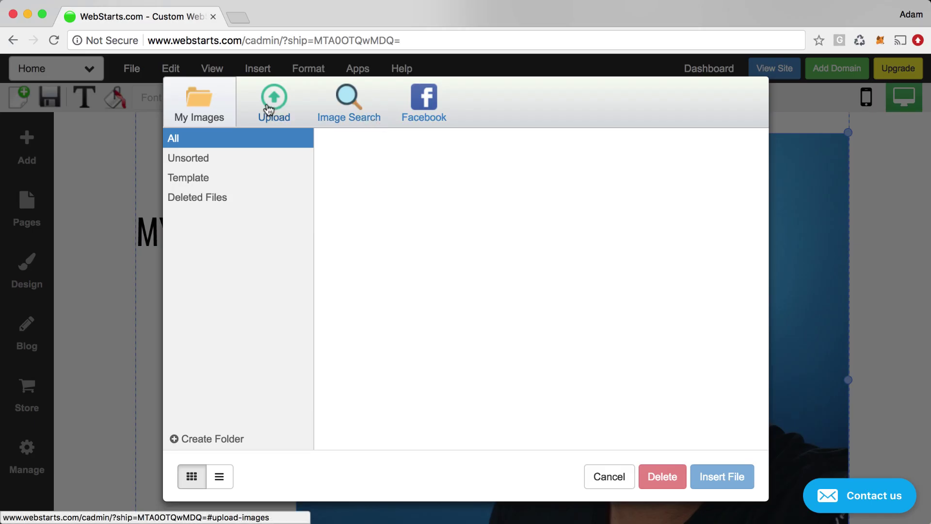
# Upload IMG_0201.JPG from Pictures and insert the portrait as the Home page hero photo.
pyautogui.click(272, 108)
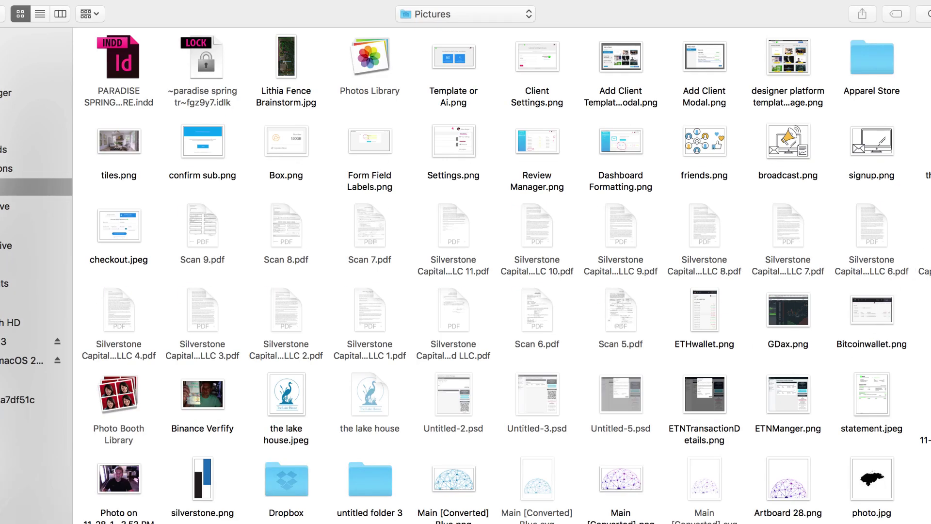
pyautogui.scroll(-20, 852, 240)
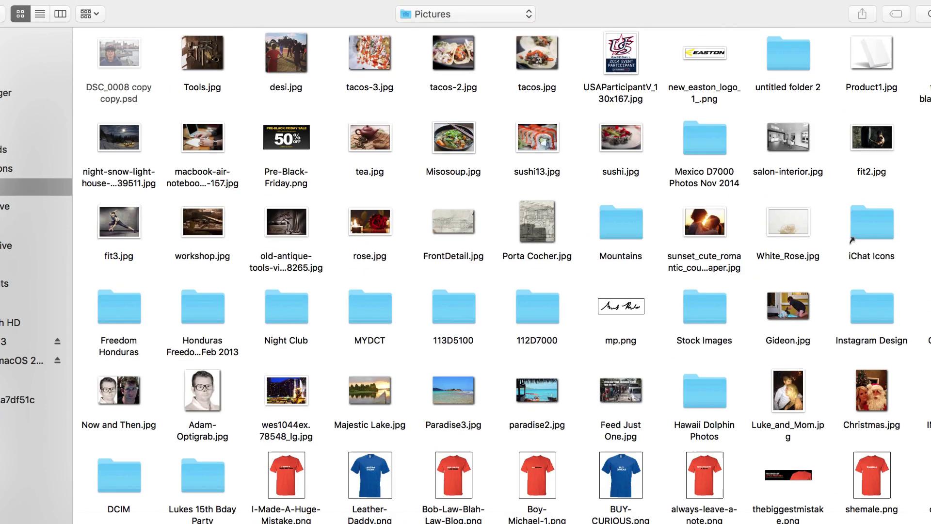
pyautogui.scroll(-15, 852, 240)
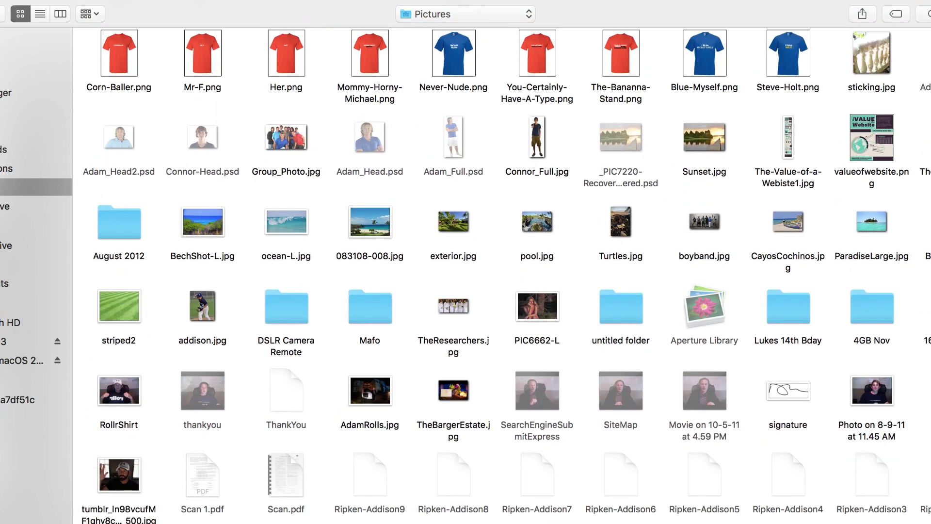
pyautogui.doubleClick(203, 521)
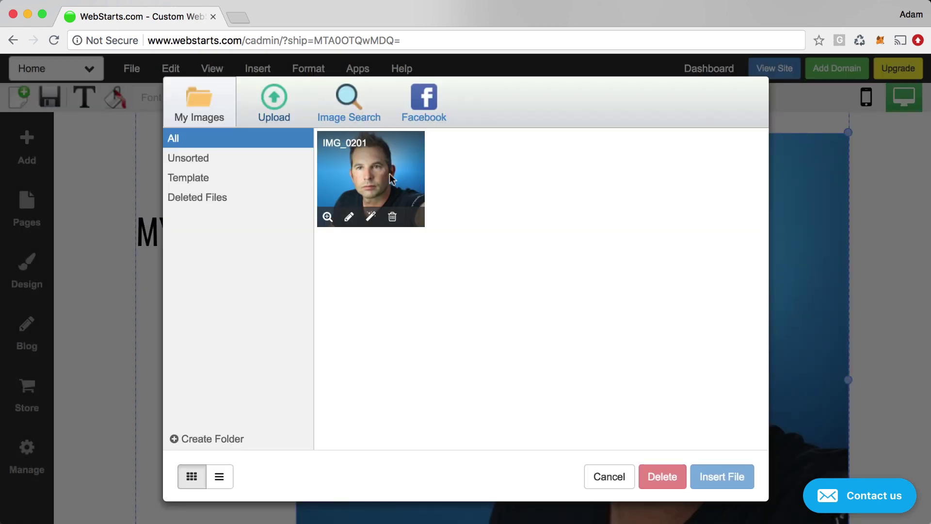
pyautogui.click(412, 194)
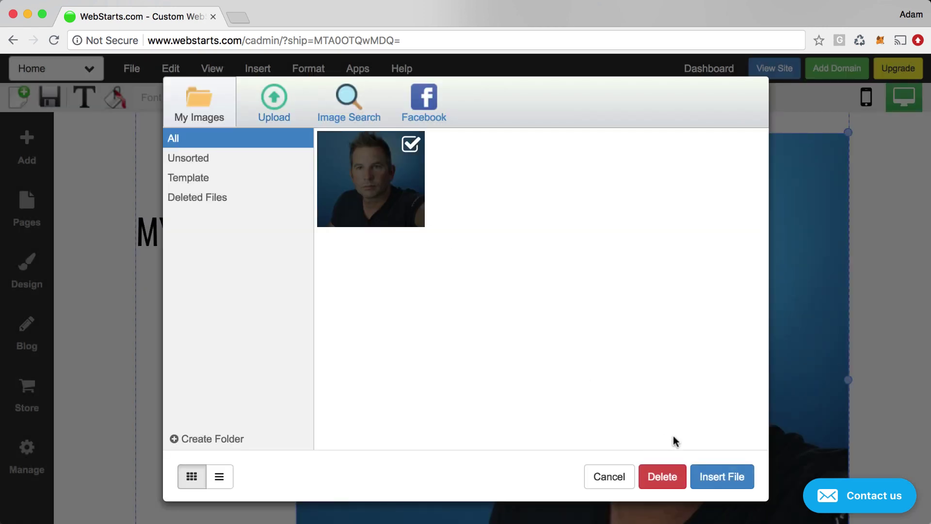
pyautogui.click(708, 473)
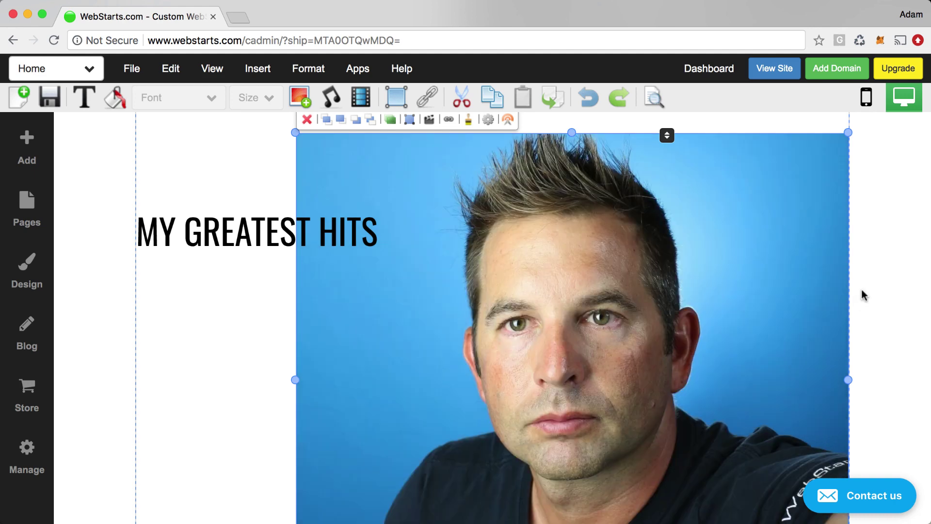
pyautogui.click(866, 284)
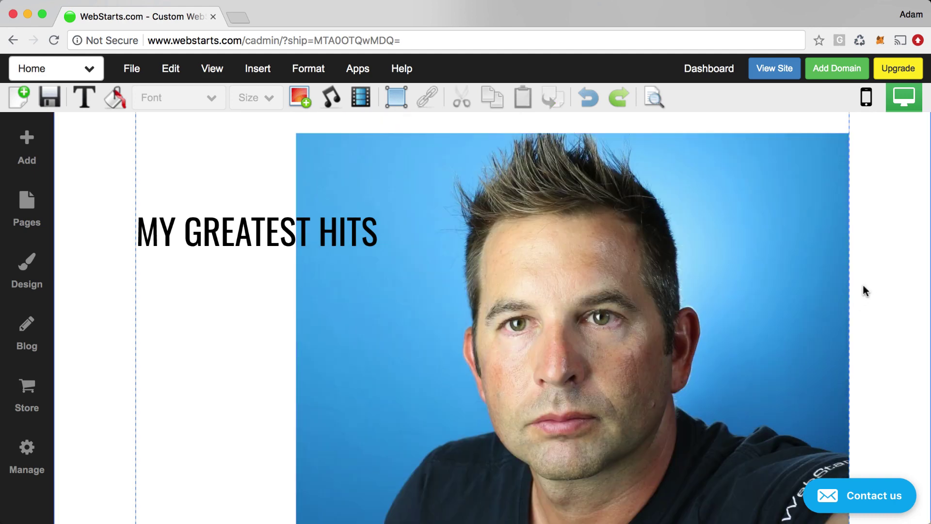
# Select the Download The Album button lower on the Home page.
pyautogui.scroll(-3, 753, 307)
pyautogui.scroll(2, 753, 307)
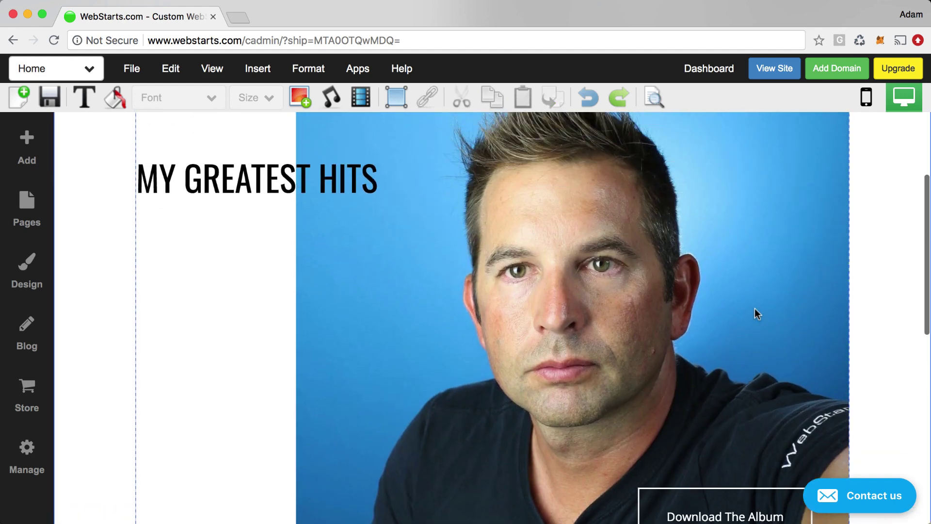
pyautogui.scroll(-2, 755, 340)
pyautogui.click(734, 437)
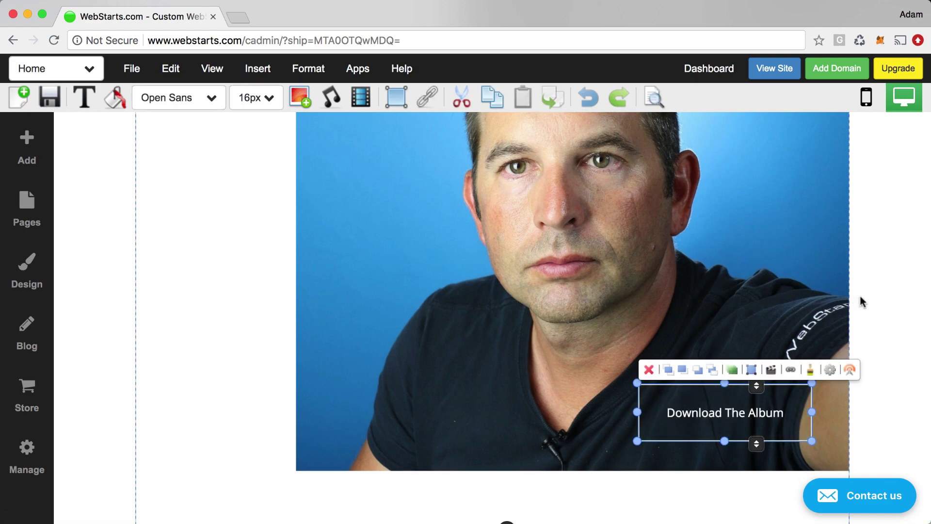
pyautogui.scroll(5, 862, 302)
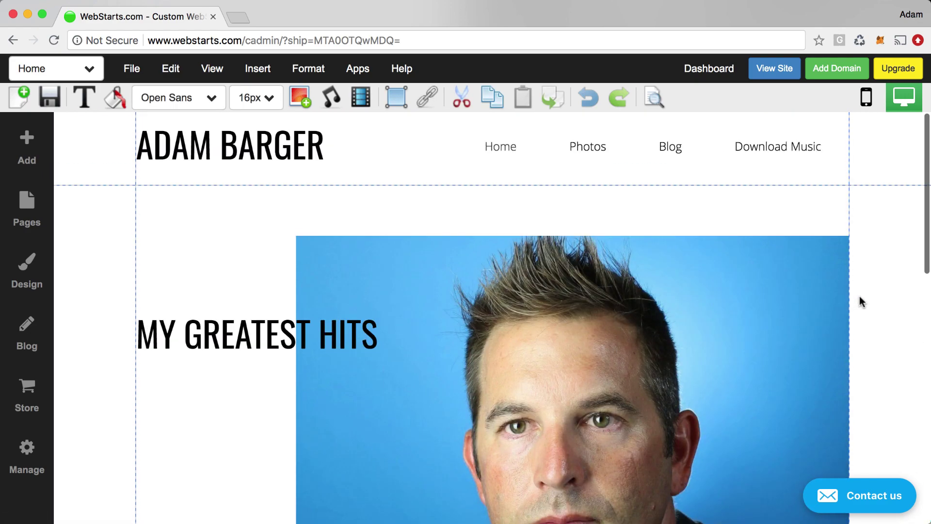
# Save the Home page, turn off the post-save share prompt, and show the page list.
pyautogui.click(58, 99)
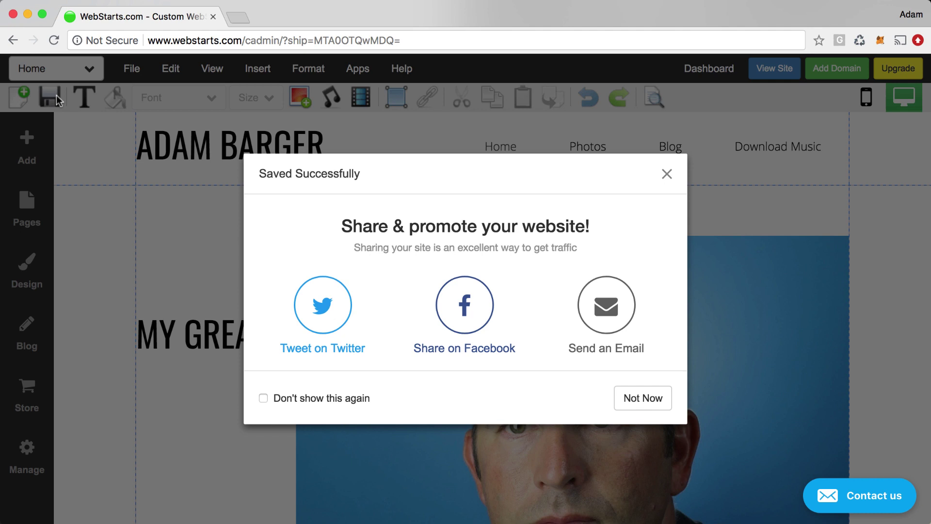
pyautogui.click(264, 398)
pyautogui.click(645, 399)
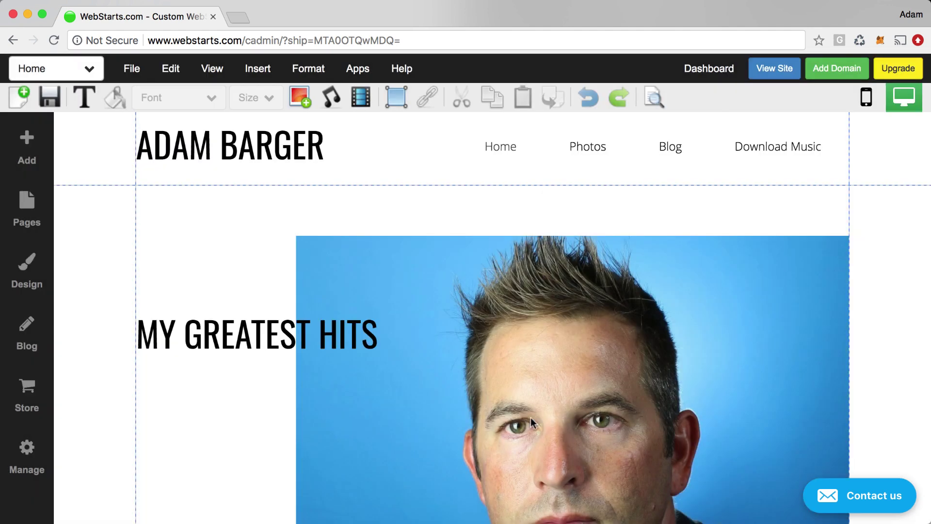
pyautogui.click(90, 76)
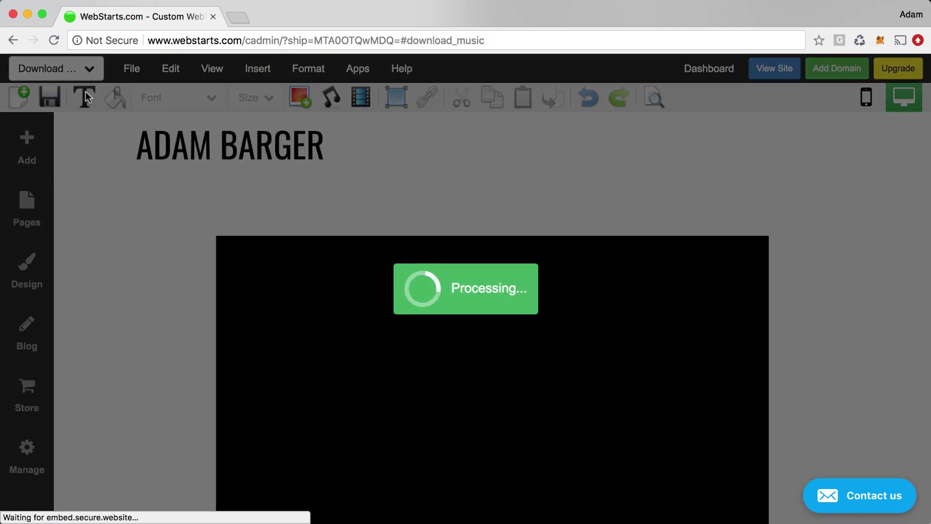
# On the Download Music page, open the music player's Music Store settings.
pyautogui.scroll(-2, 431, 268)
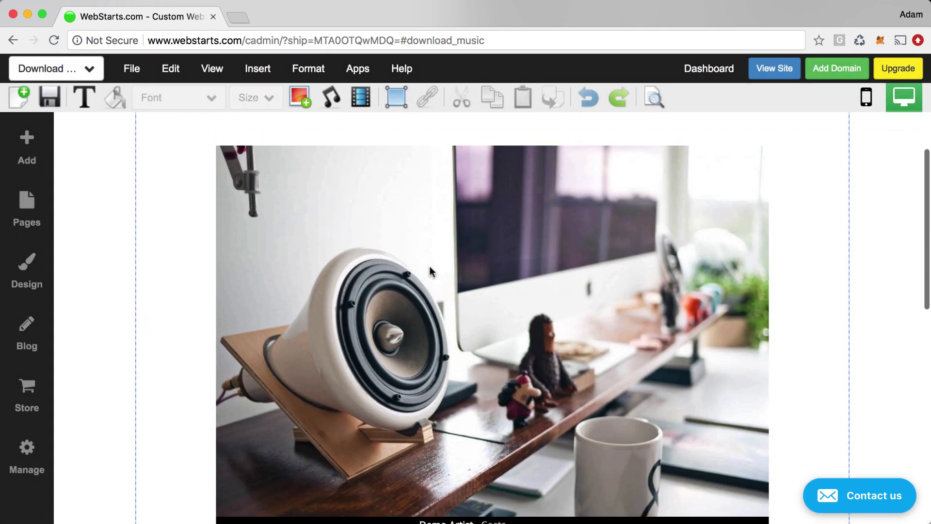
pyautogui.scroll(-6, 430, 270)
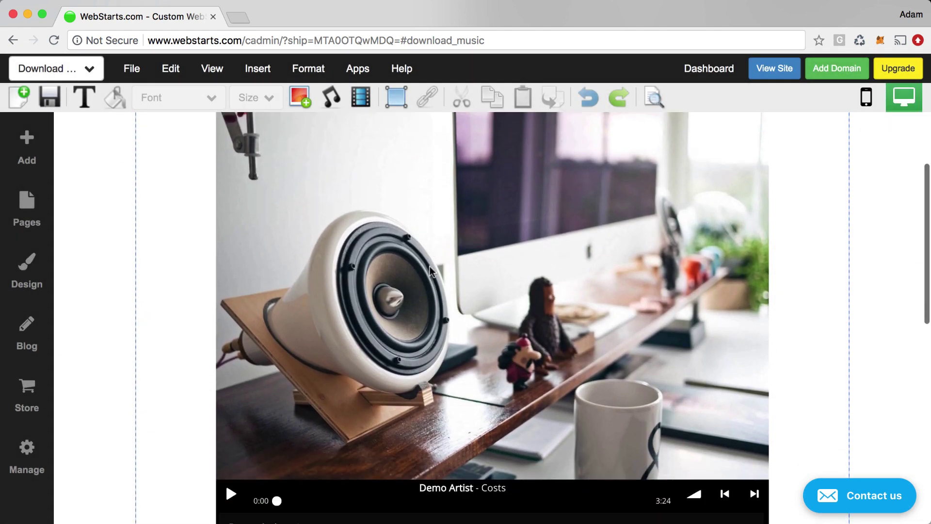
pyautogui.scroll(4, 430, 270)
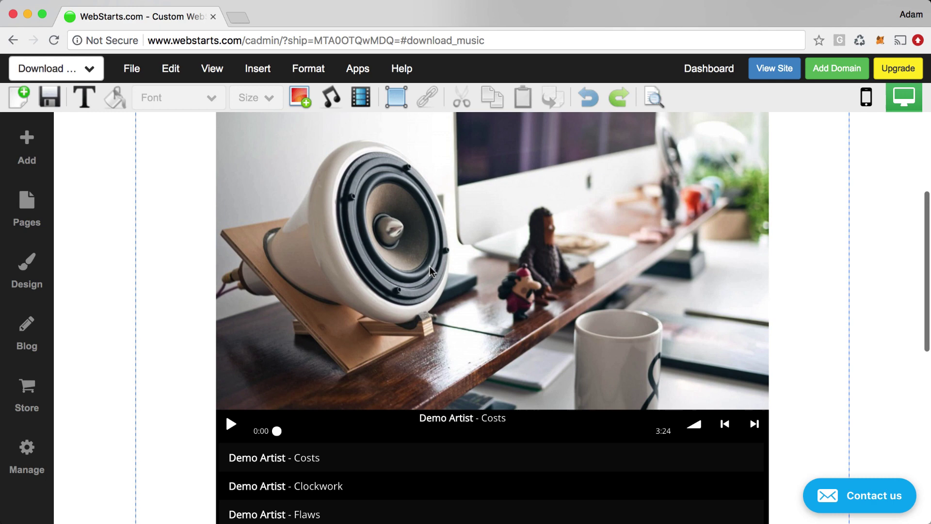
pyautogui.click(431, 269)
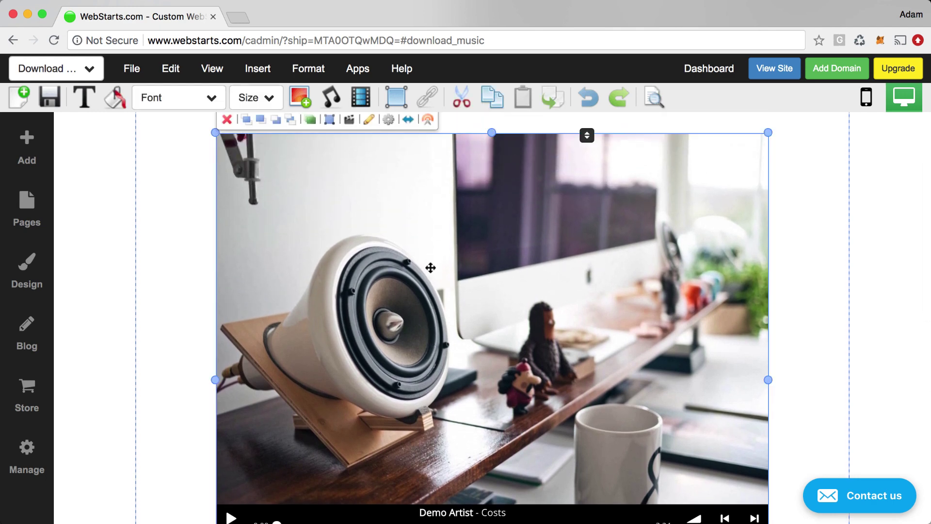
pyautogui.doubleClick(309, 200)
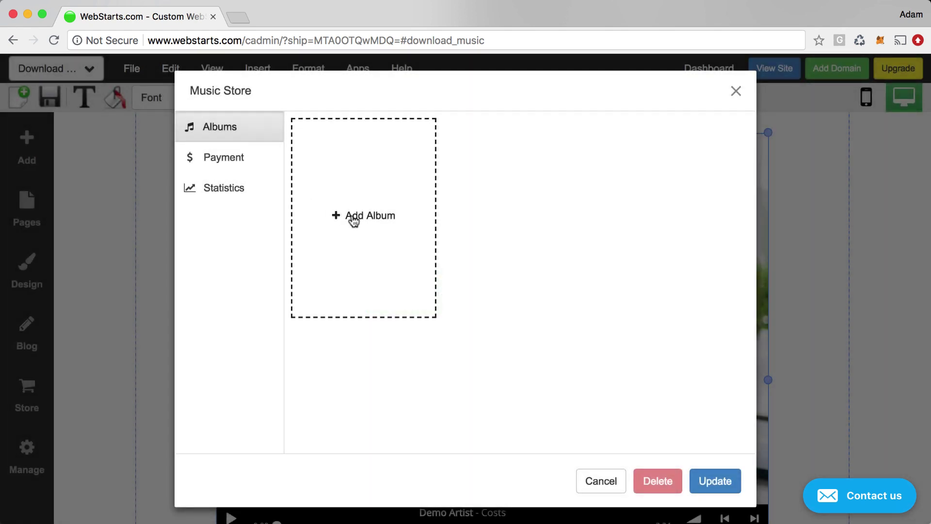
# Create a new album titled My Greatest Hits with the artist's name and Easy Listening genre.
pyautogui.click(353, 219)
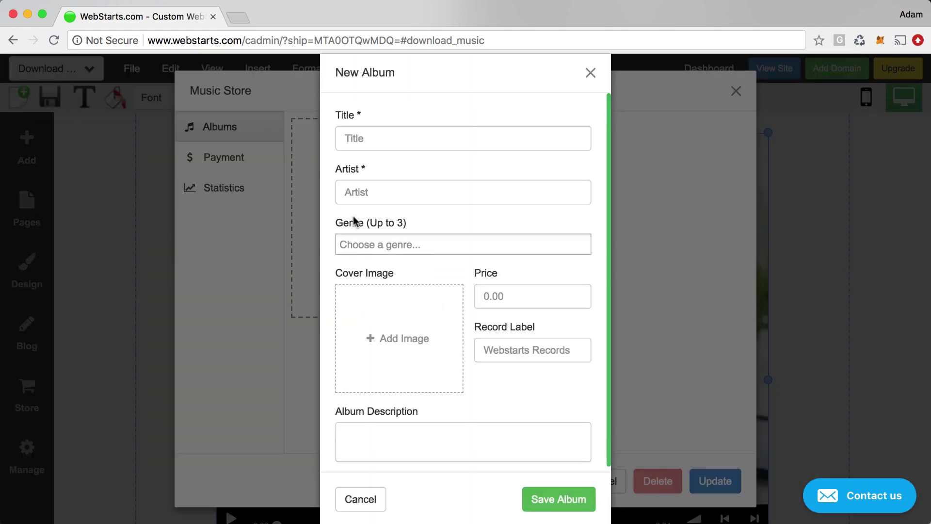
pyautogui.click(379, 138)
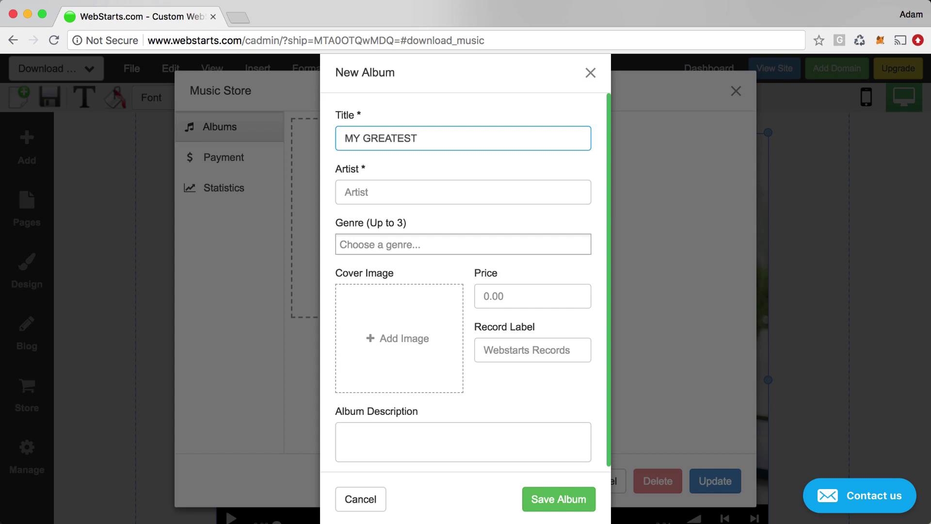
pyautogui.press('BackSpace')
pyautogui.press('BackSpace')
pyautogui.press('BackSpace')
pyautogui.press('BackSpace')
pyautogui.press('BackSpace')
pyautogui.press('BackSpace')
pyautogui.write('s')
pyautogui.press('Tab')
pyautogui.write('Ad')
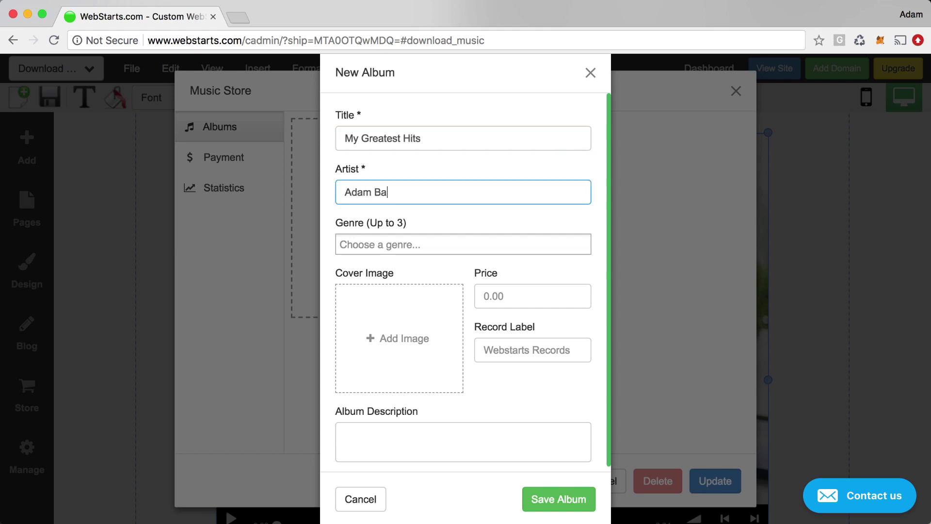
pyautogui.press('Tab')
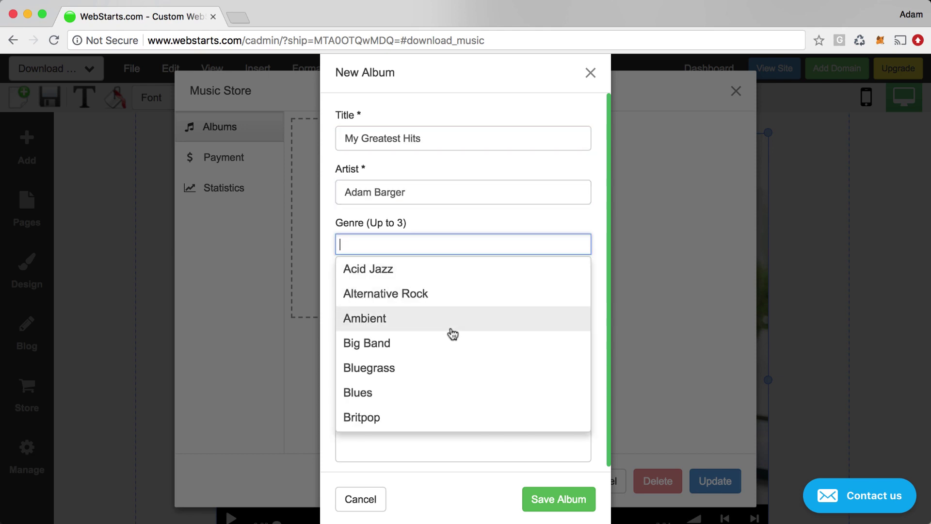
pyautogui.write('e')
pyautogui.click(408, 273)
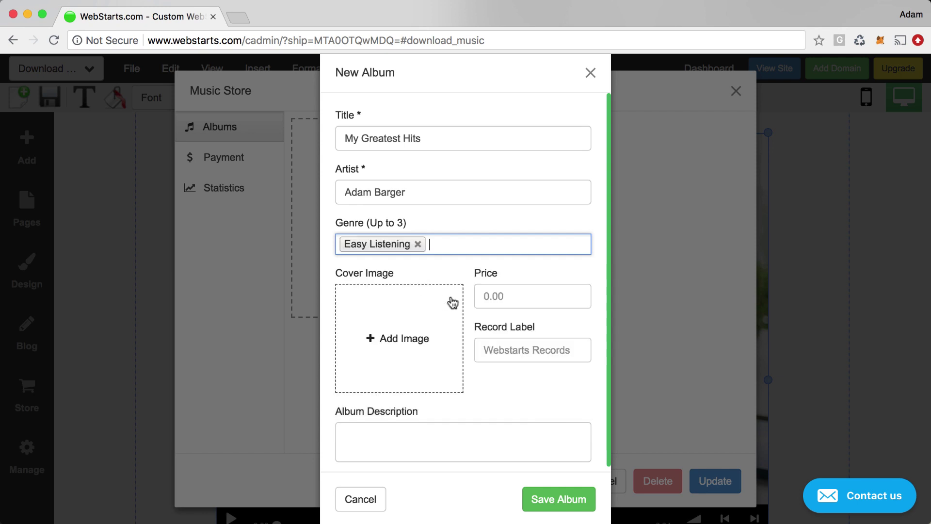
# Use the artist photo from the image library as the album cover.
pyautogui.click(429, 311)
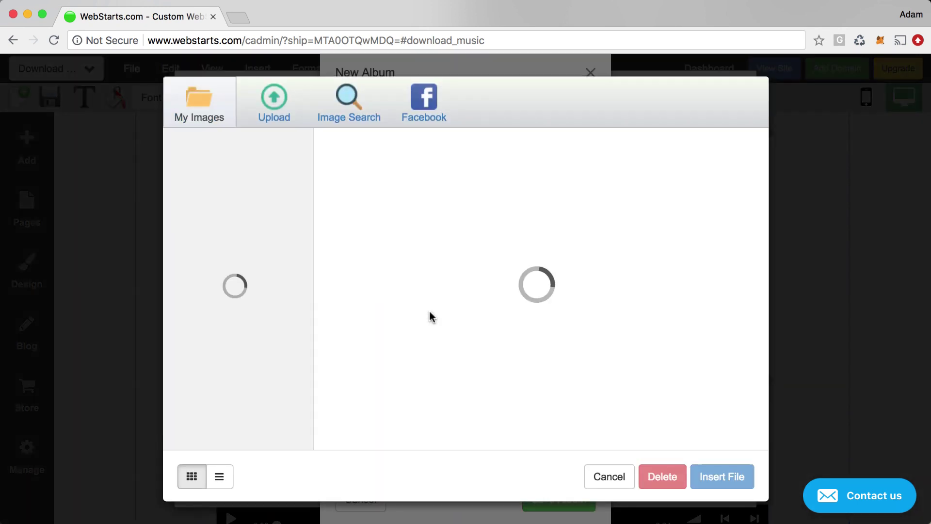
pyautogui.click(370, 192)
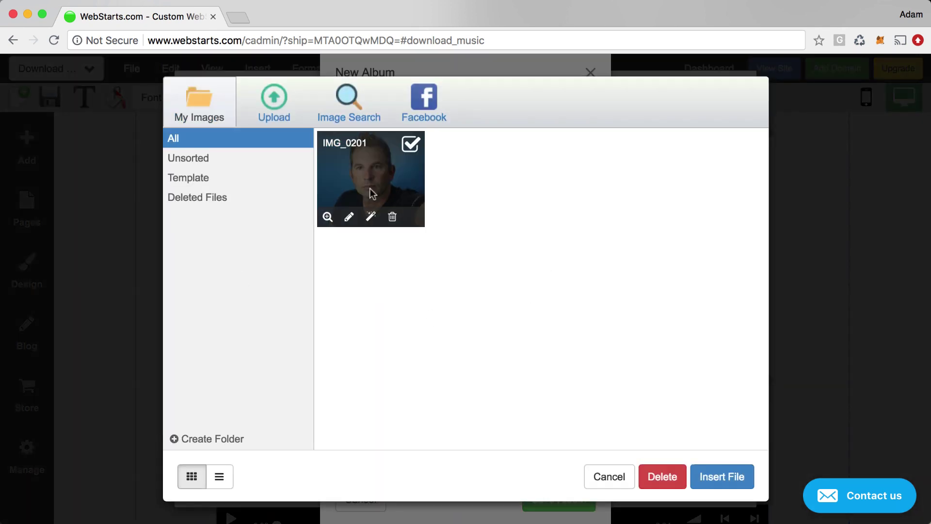
pyautogui.click(735, 485)
# Enter price 9.99 and a short description, then save the My Greatest Hits album.
pyautogui.click(512, 308)
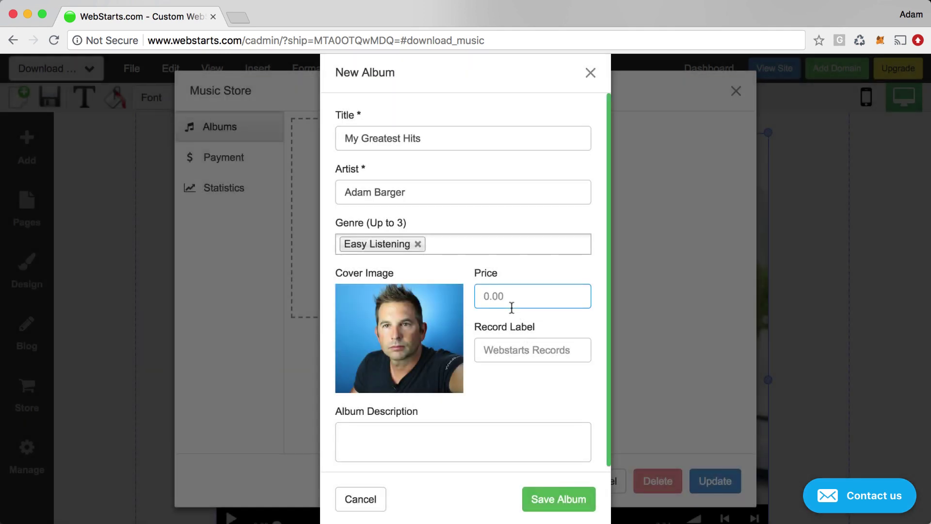
pyautogui.write('9.99')
pyautogui.click(517, 352)
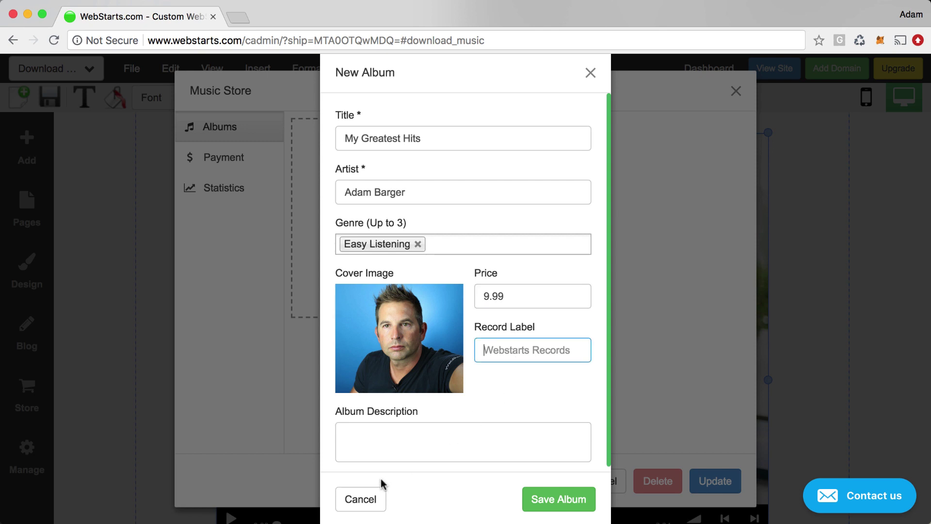
pyautogui.click(394, 453)
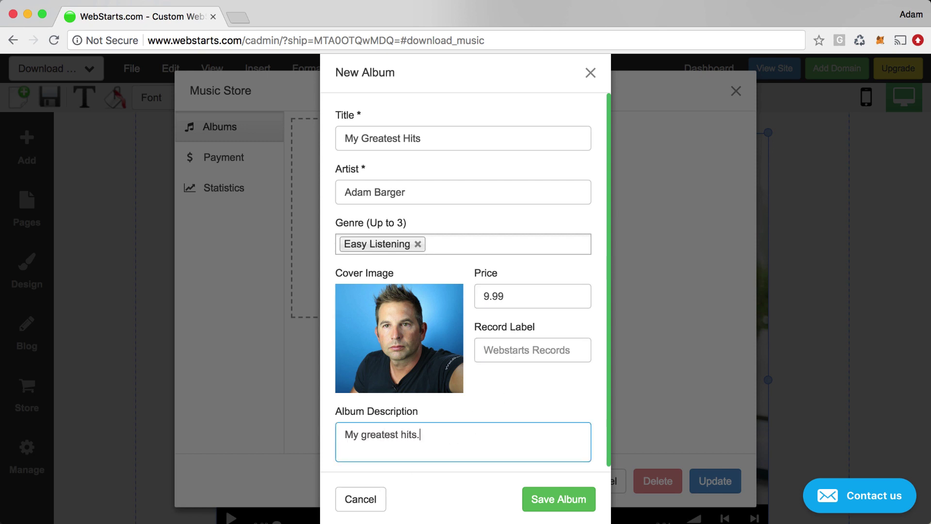
pyautogui.click(578, 507)
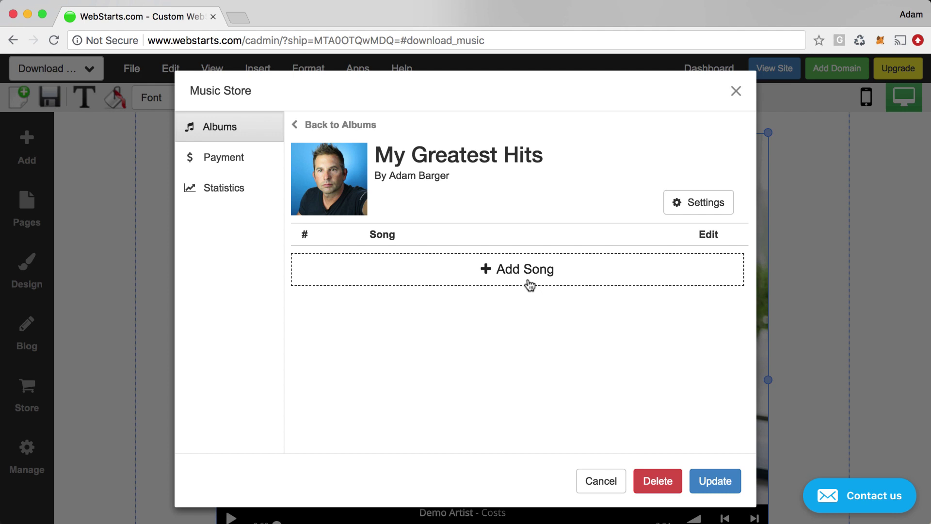
# Add a song with the light_over_the_hill_free audio and retitle it Light Over The Hill.
pyautogui.click(475, 276)
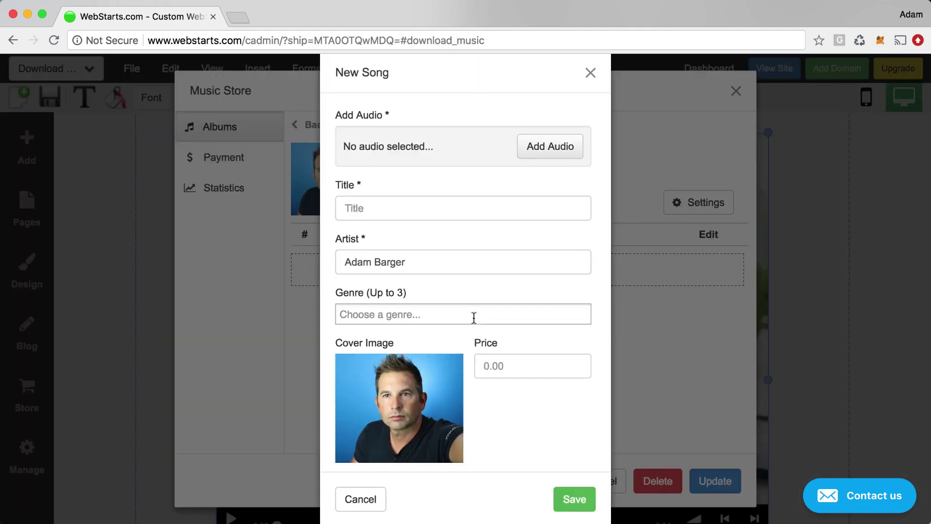
pyautogui.click(545, 156)
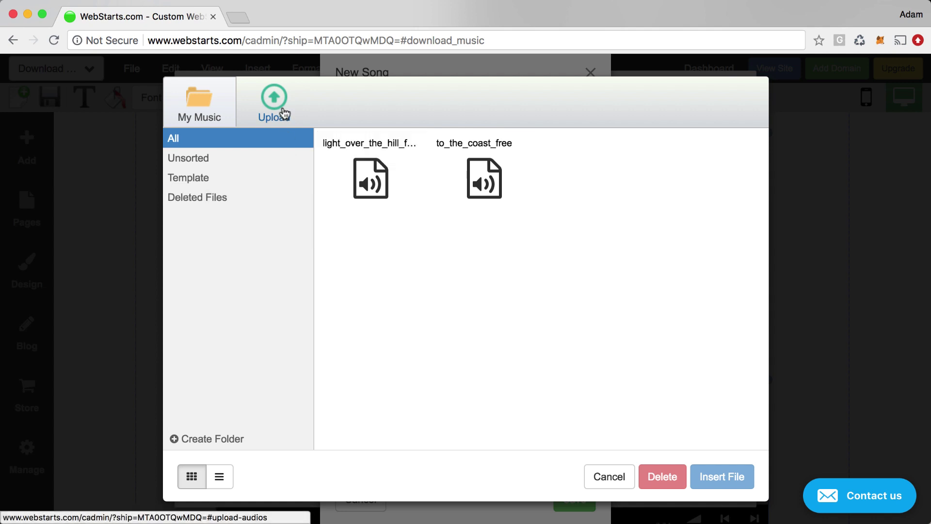
pyautogui.click(363, 184)
pyautogui.click(730, 485)
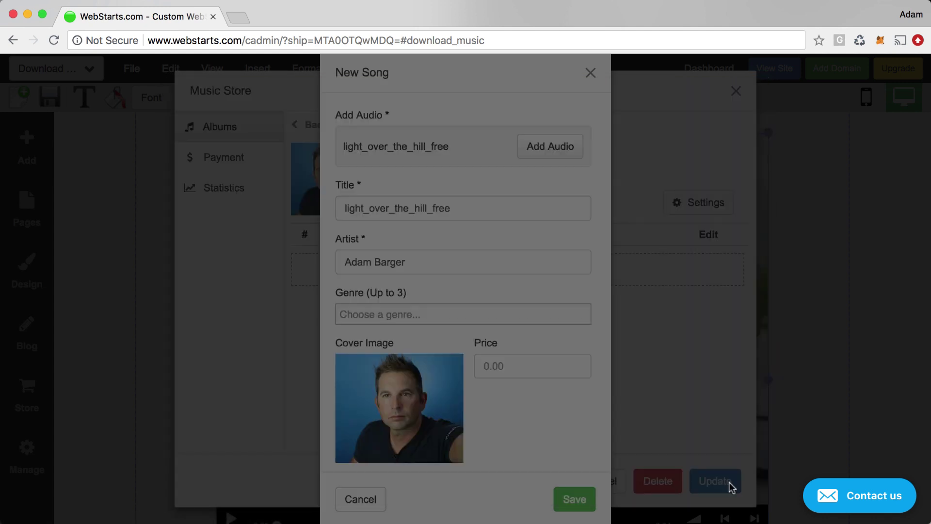
pyautogui.moveTo(464, 210); pyautogui.dragTo(285, 213)
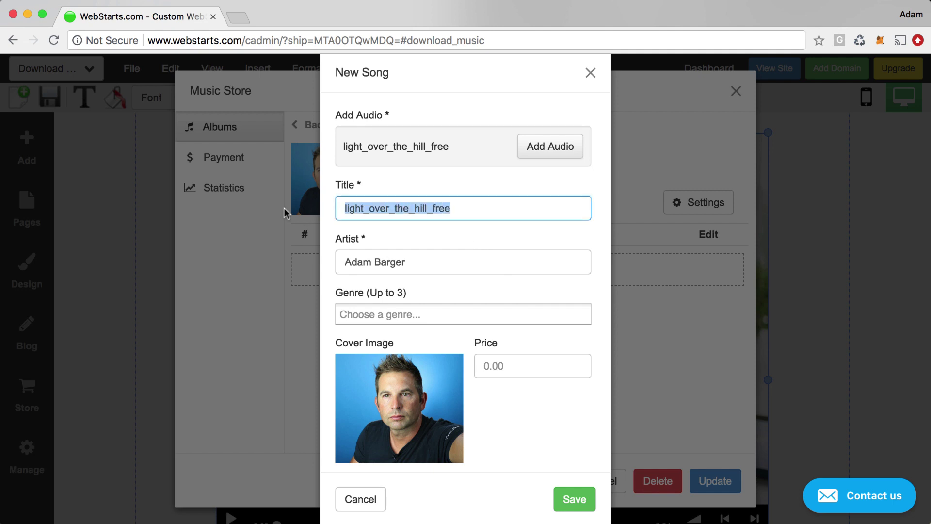
pyautogui.write('Ligh')
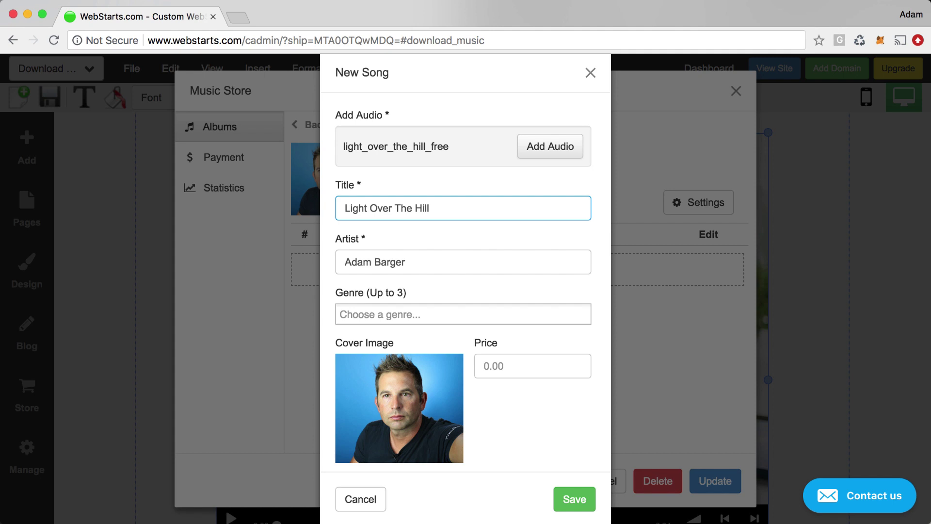
# Set the Light Over The Hill song's genre to Easy Listening.
pyautogui.click(485, 249)
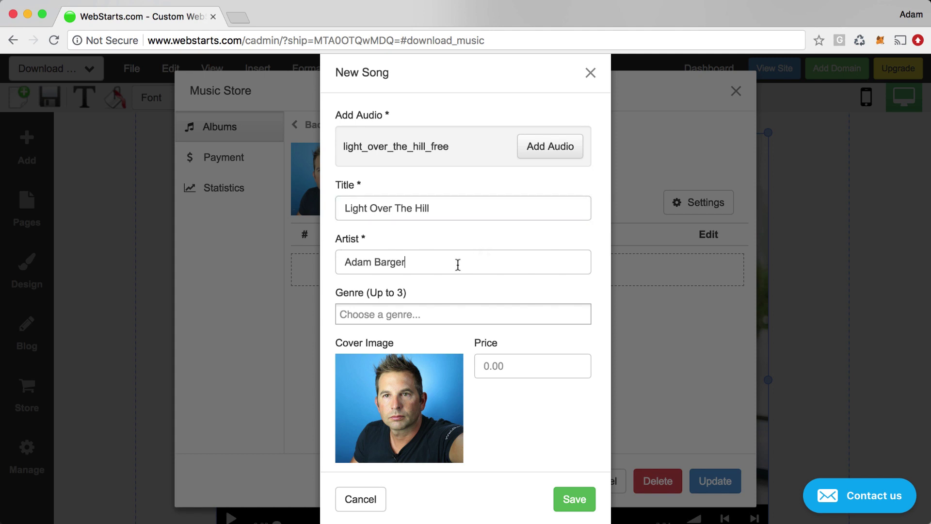
pyautogui.click(445, 312)
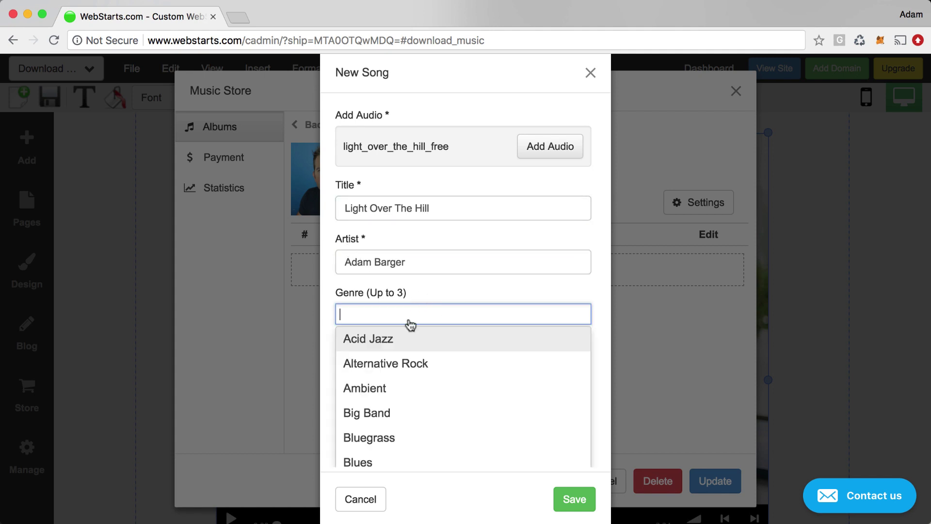
pyautogui.write('e')
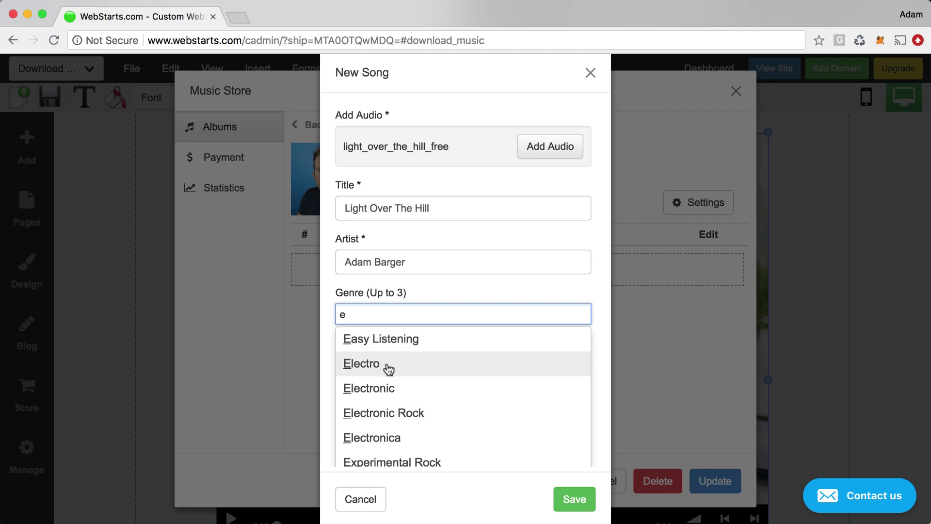
pyautogui.click(400, 339)
# Set the song price to .99 and save it, cancelling the extra Add Song dialog.
pyautogui.click(521, 359)
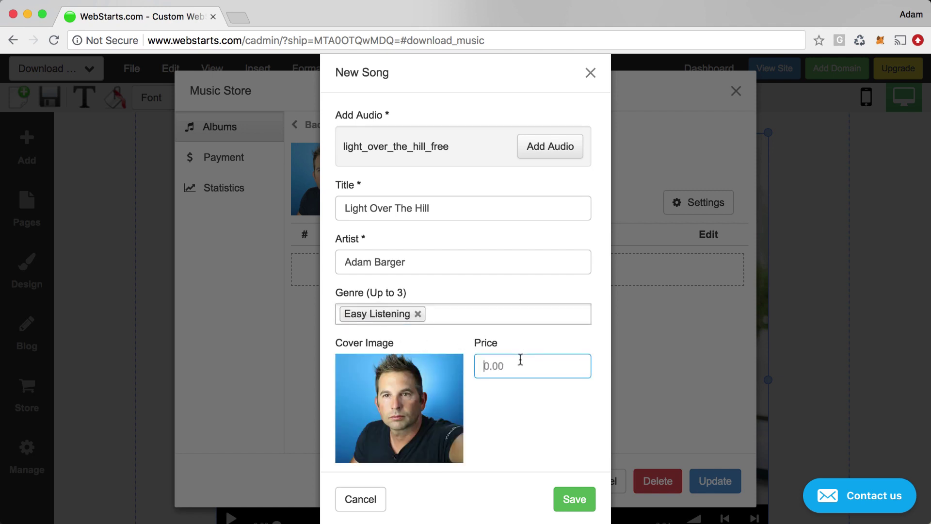
pyautogui.write('1.99')
pyautogui.click(533, 416)
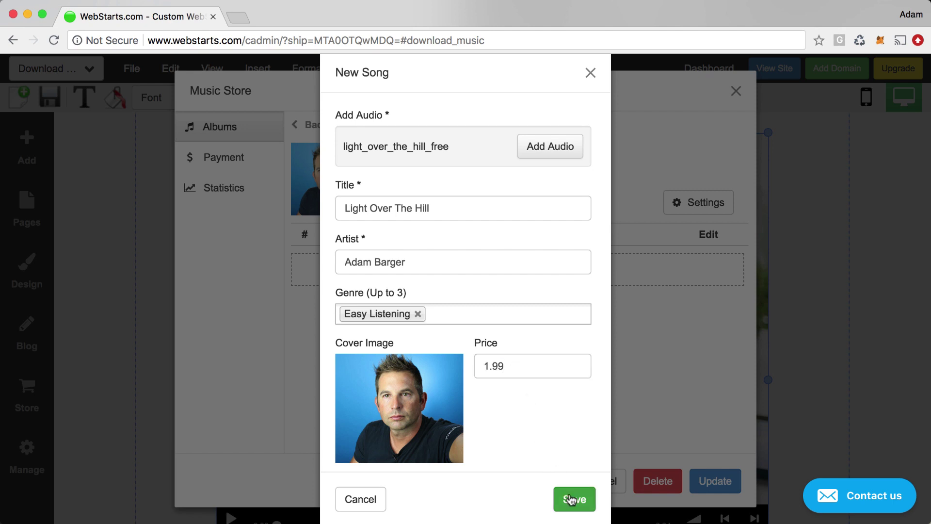
pyautogui.doubleClick(526, 370)
pyautogui.write('.99')
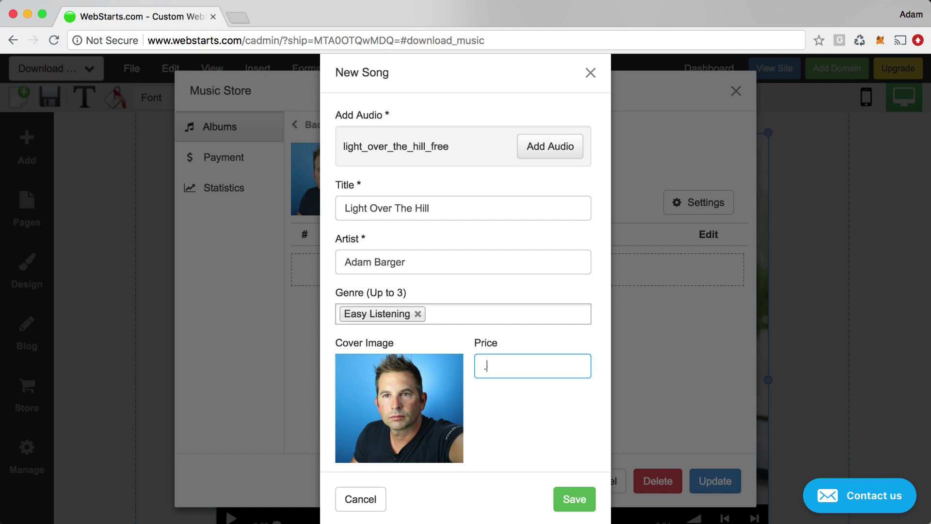
pyautogui.click(575, 502)
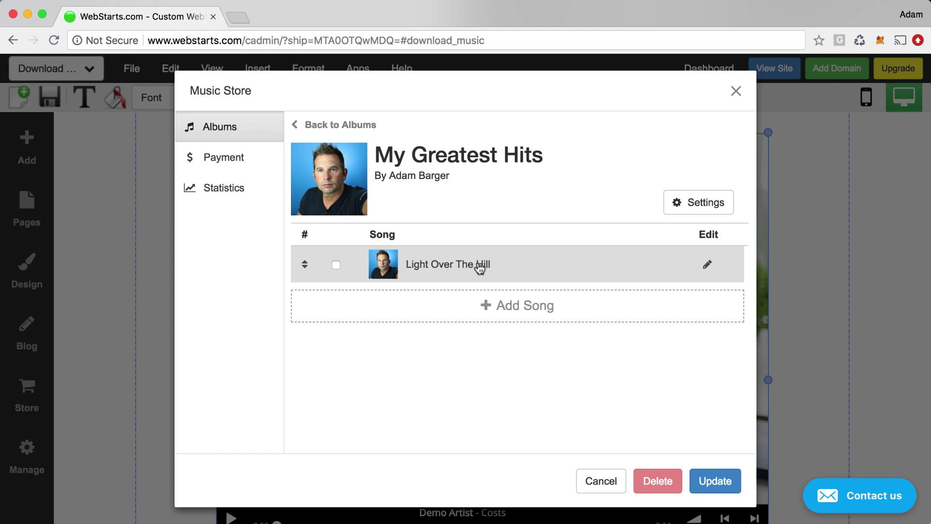
pyautogui.click(495, 314)
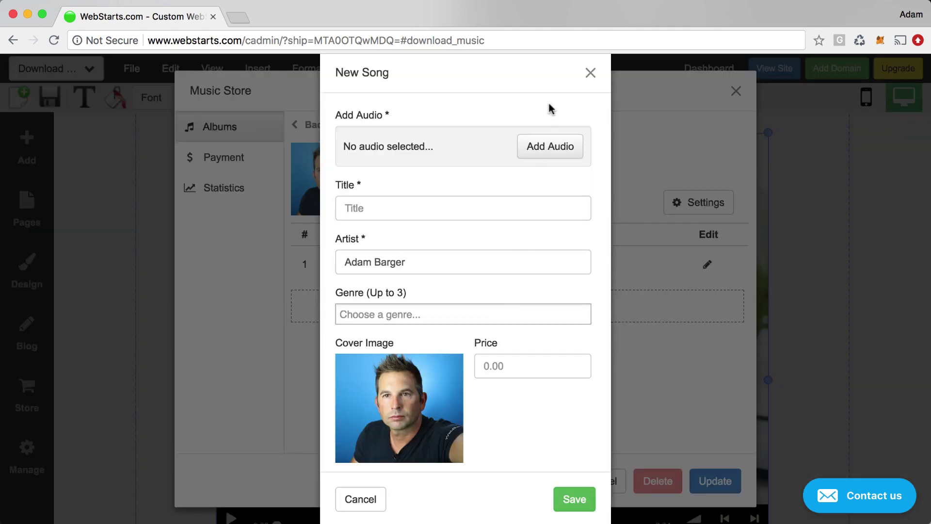
pyautogui.click(590, 73)
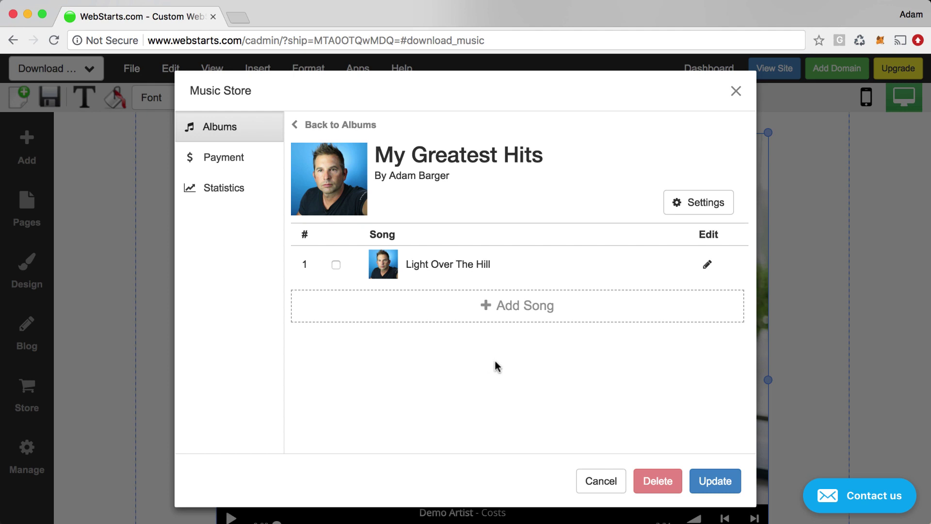
pyautogui.click(712, 203)
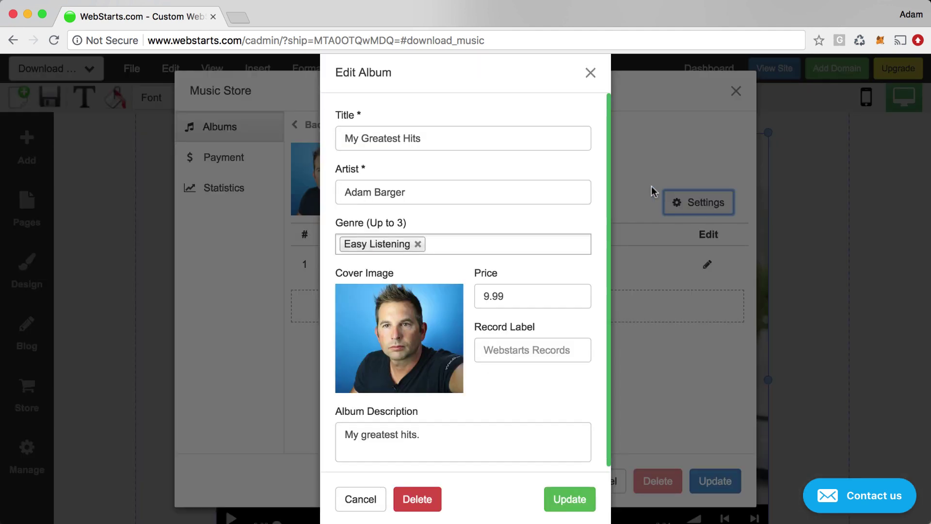
pyautogui.click(590, 73)
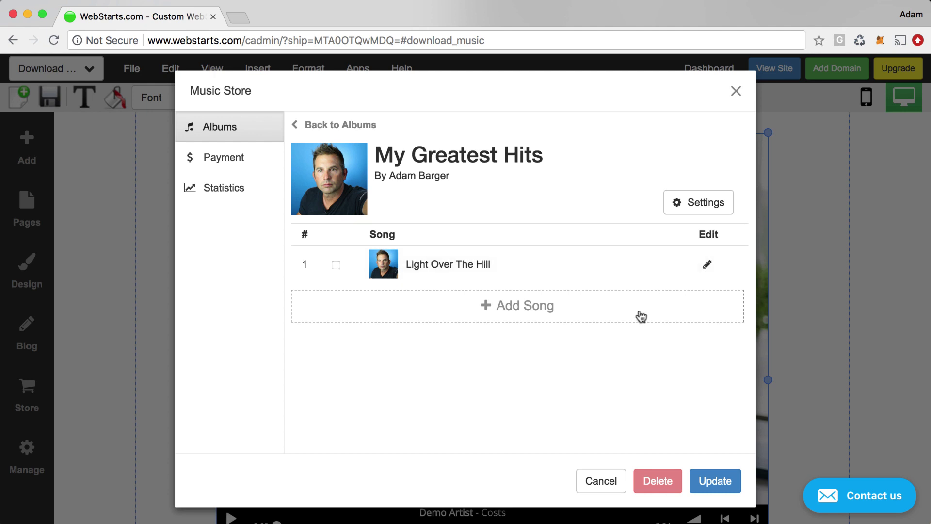
# Check the PayPal and notification email payment fields, then view the last-year Statistics chart.
pyautogui.click(237, 172)
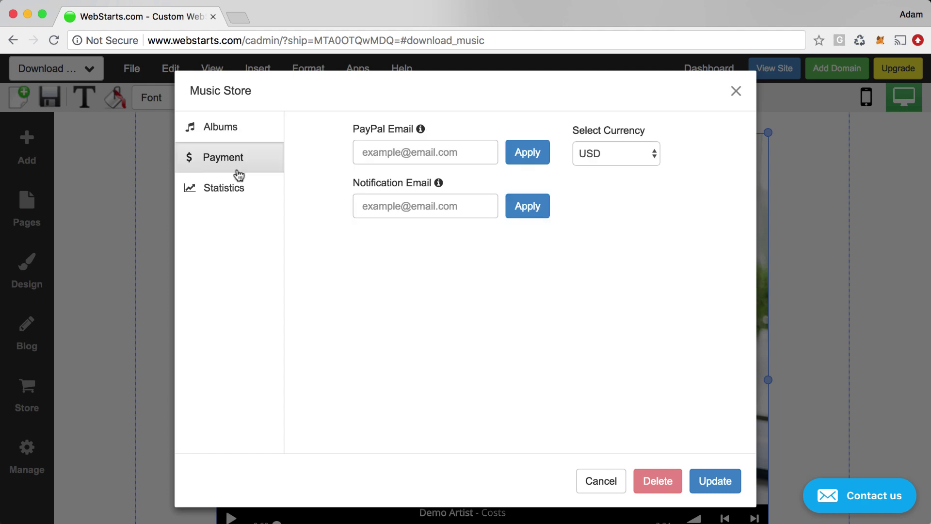
pyautogui.click(371, 151)
pyautogui.click(449, 201)
pyautogui.click(260, 195)
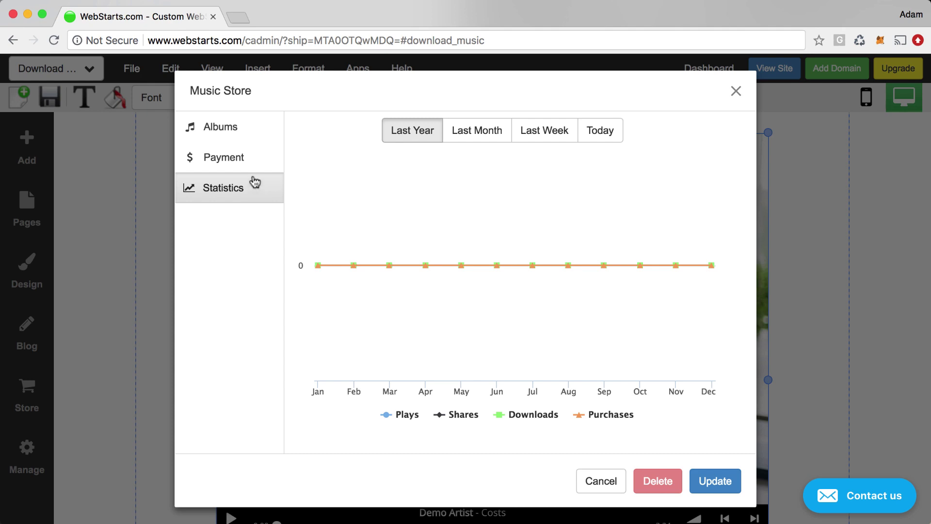
# Select the My Greatest Hits album and apply it to the page's album player.
pyautogui.click(249, 130)
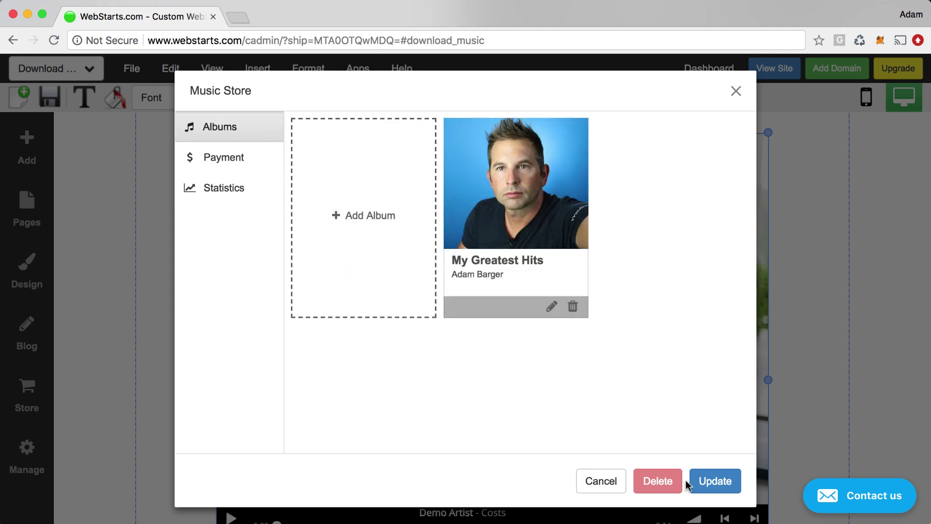
pyautogui.click(563, 201)
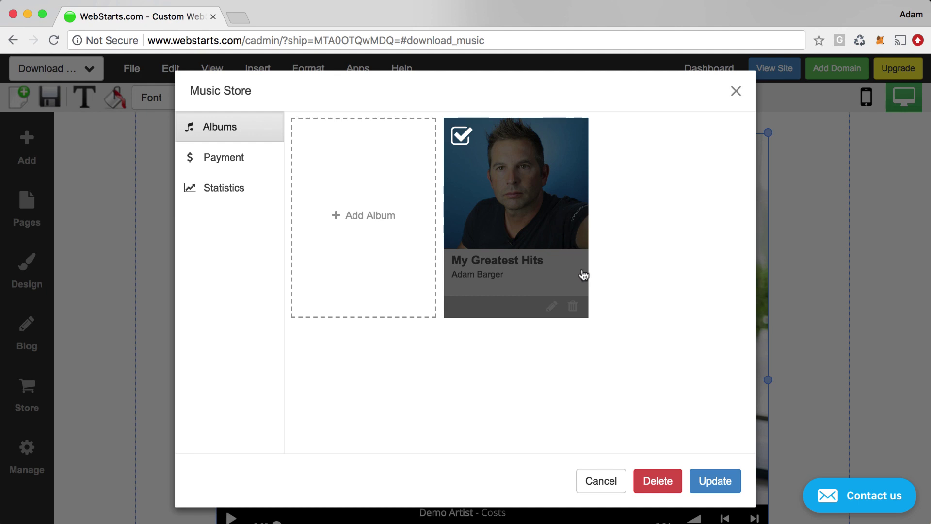
pyautogui.click(712, 480)
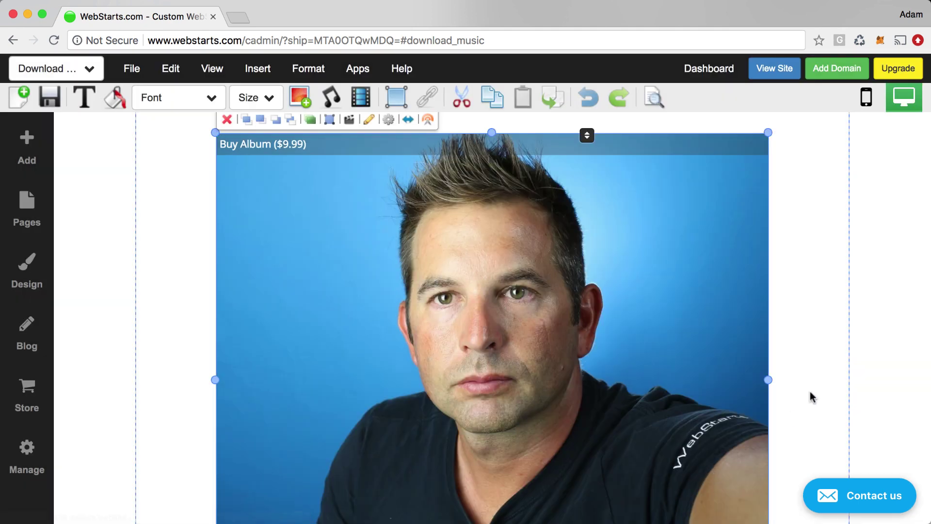
# Save the page and open the published Download Music page in a new tab.
pyautogui.click(813, 396)
pyautogui.scroll(-4, 796, 406)
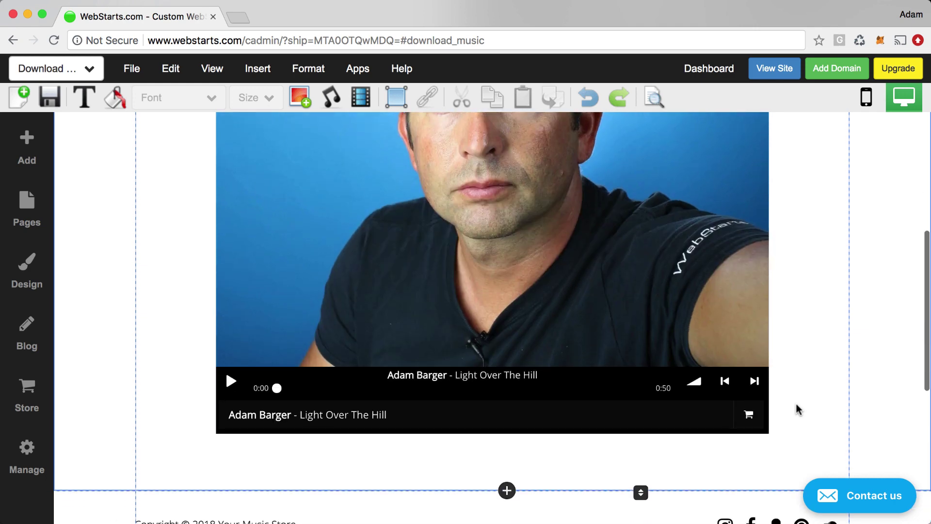
pyautogui.scroll(2, 795, 406)
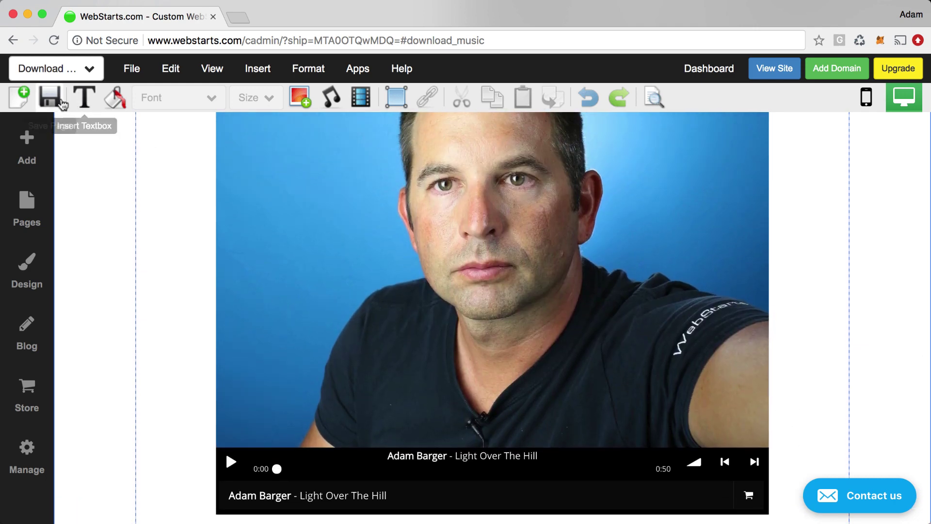
pyautogui.click(57, 102)
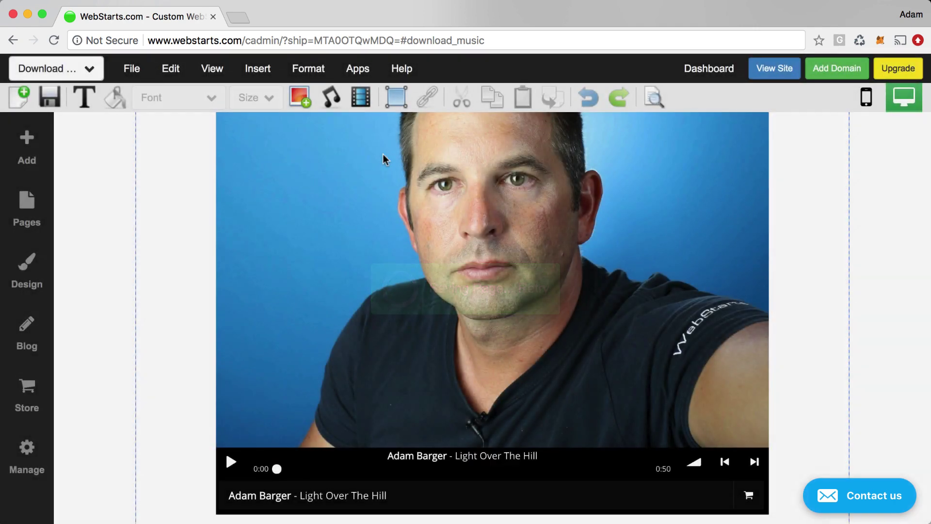
pyautogui.click(795, 74)
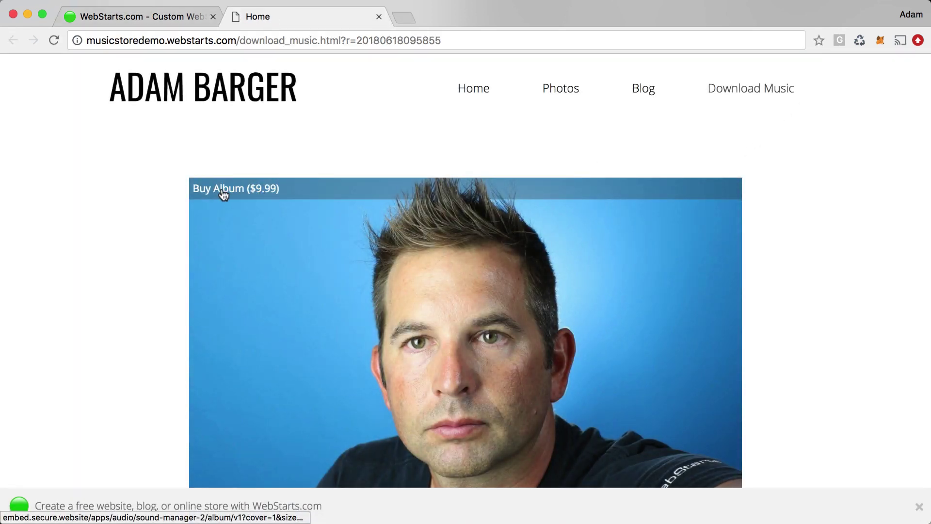
# Check the Buy Album ($9.99) player on the live page, then close the live tab.
pyautogui.scroll(-6, 222, 195)
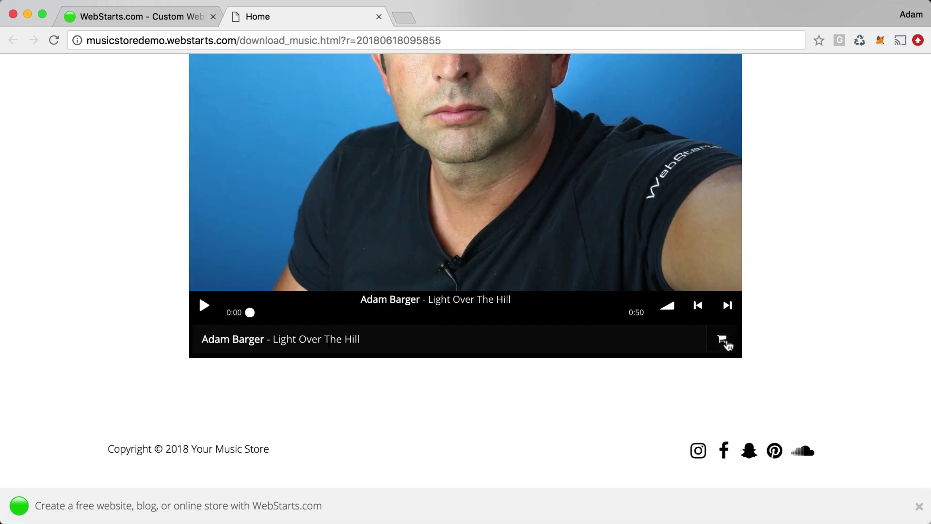
pyautogui.scroll(3, 728, 345)
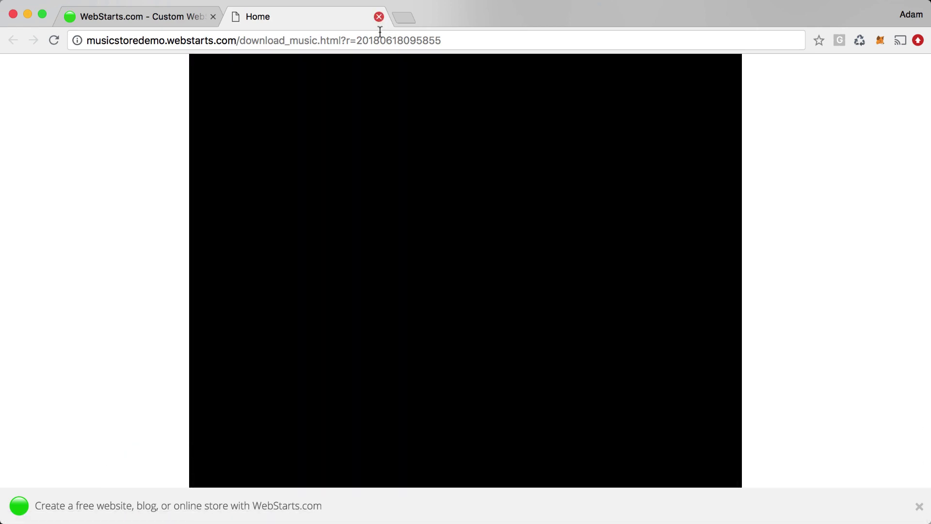
pyautogui.click(379, 17)
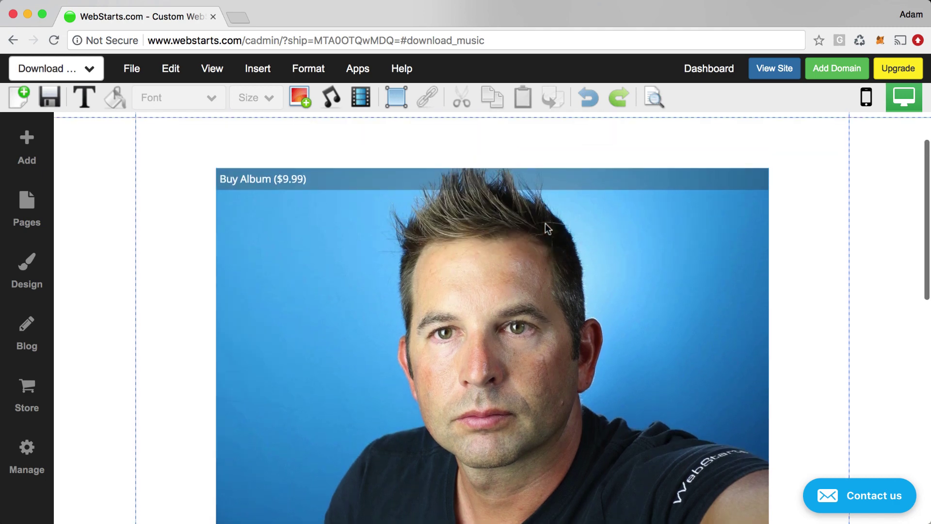
pyautogui.click(548, 224)
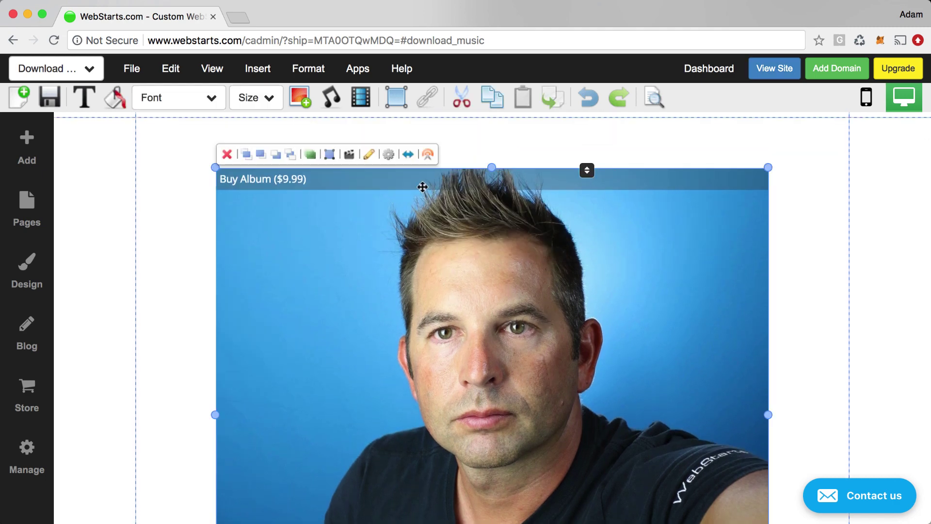
pyautogui.click(389, 155)
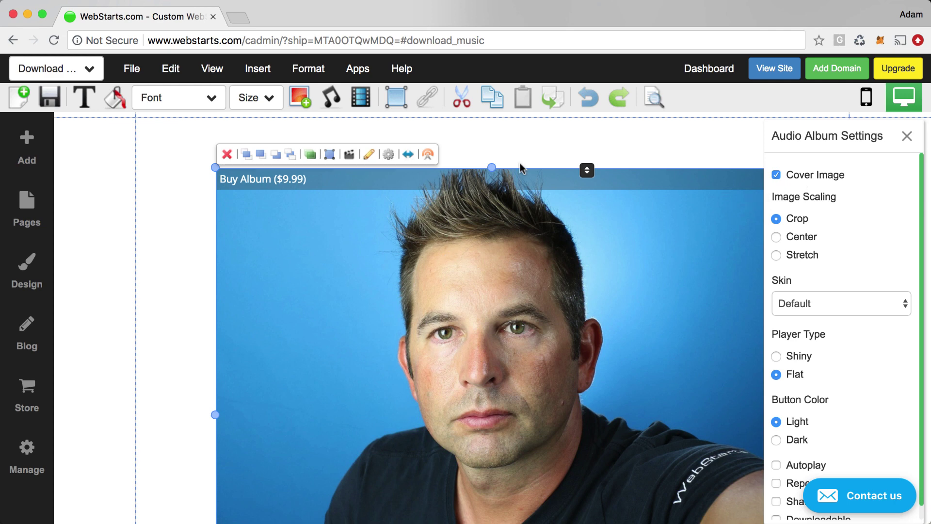
pyautogui.scroll(-1, 819, 230)
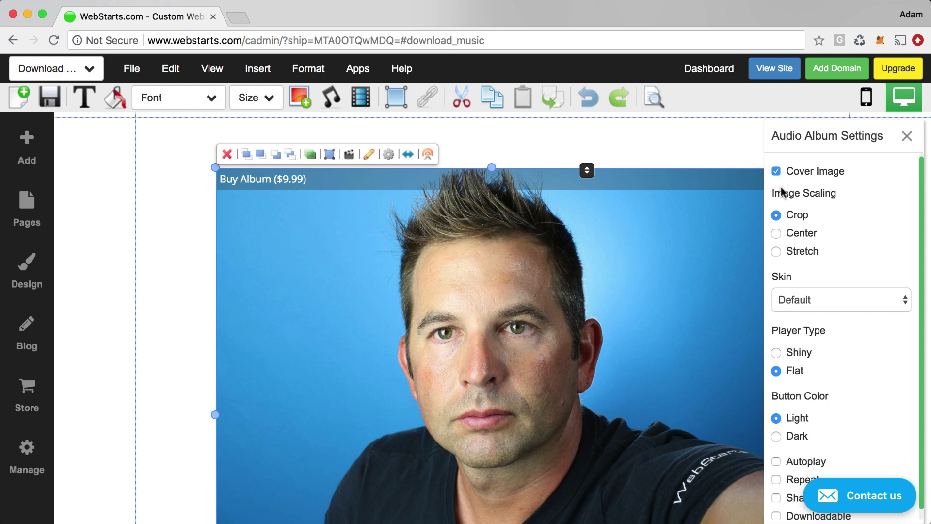
pyautogui.scroll(-1, 782, 218)
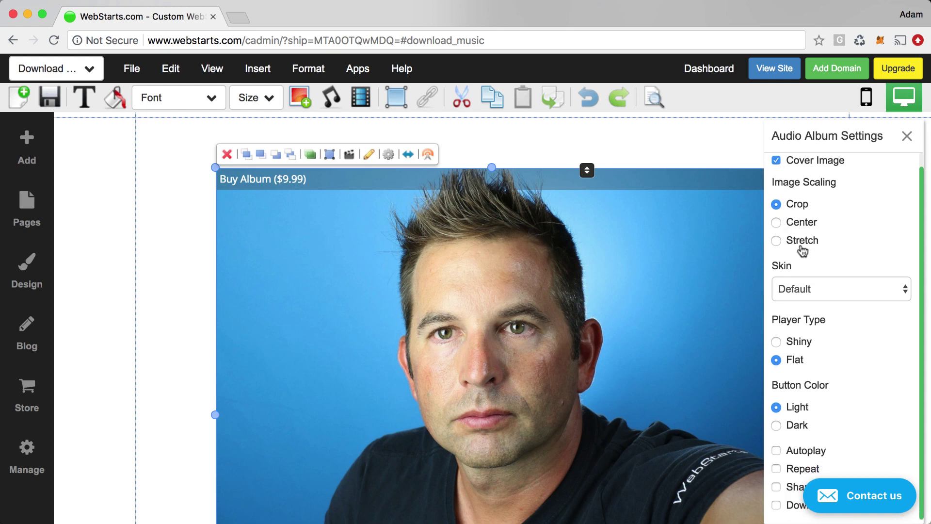
pyautogui.click(837, 295)
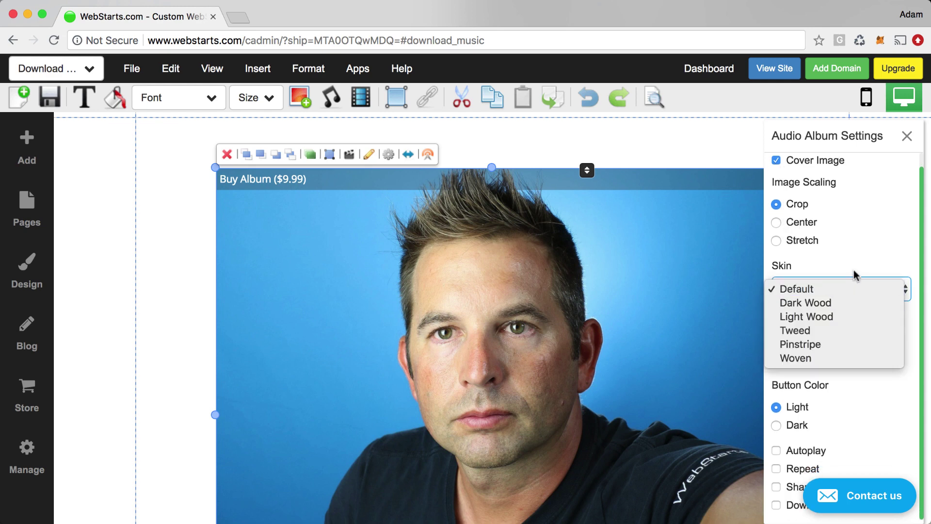
pyautogui.click(870, 250)
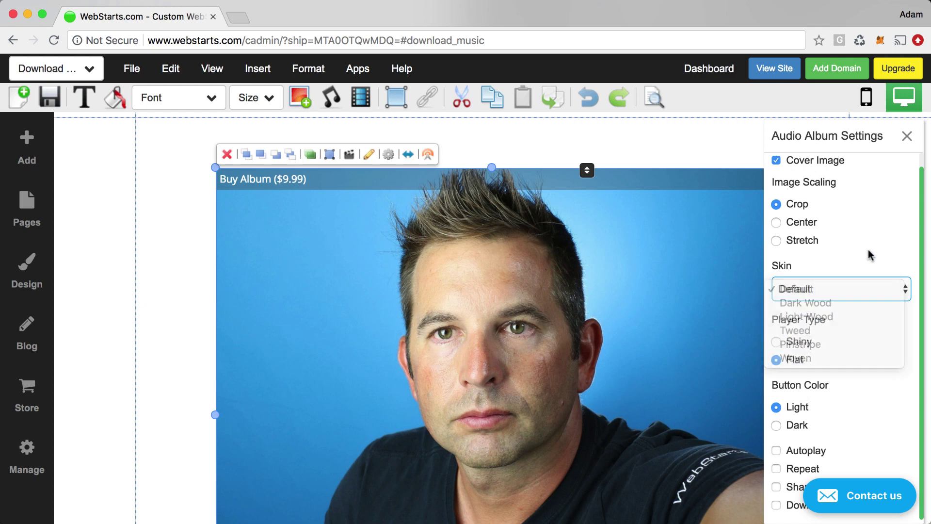
pyautogui.click(121, 328)
pyautogui.scroll(-7, 124, 330)
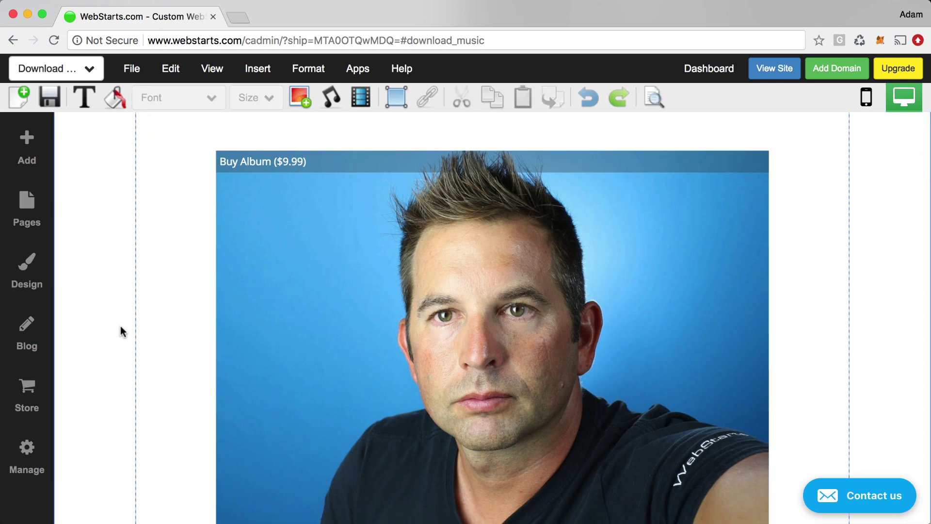
pyautogui.scroll(3, 271, 315)
# Apply the Light Wood skin to the album player and preview it.
pyautogui.click(271, 314)
pyautogui.scroll(5, 723, 256)
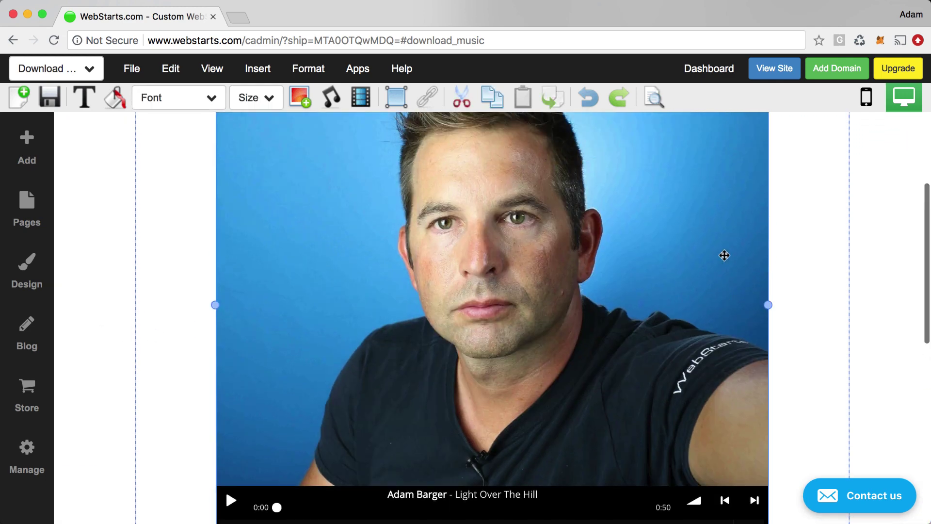
pyautogui.click(388, 167)
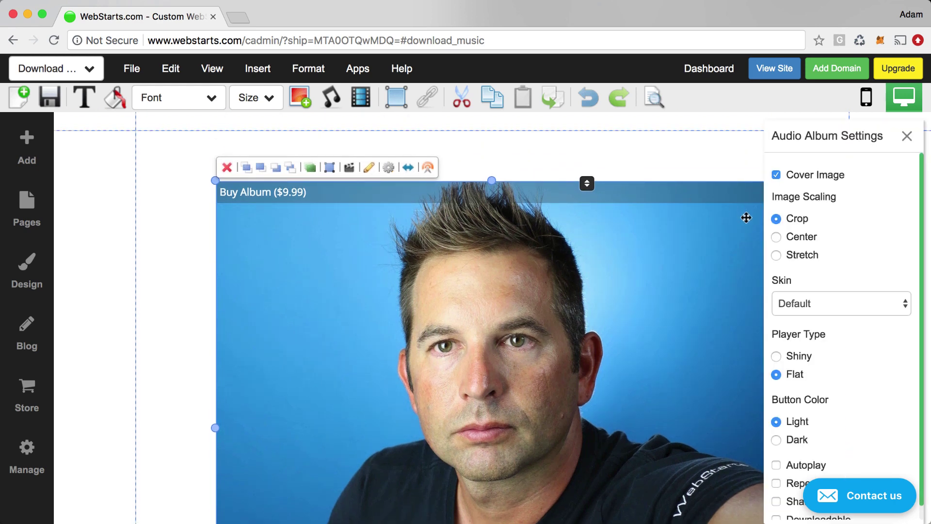
pyautogui.click(820, 304)
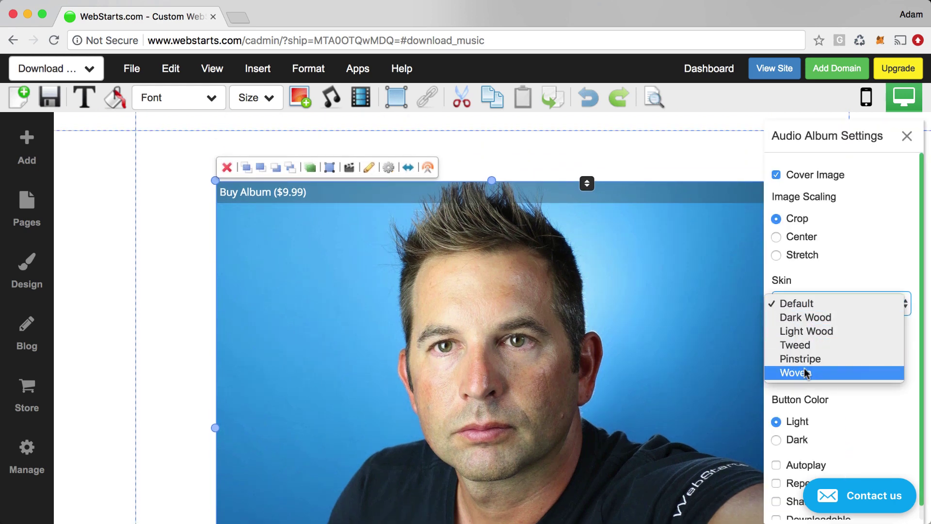
pyautogui.click(798, 333)
pyautogui.click(132, 327)
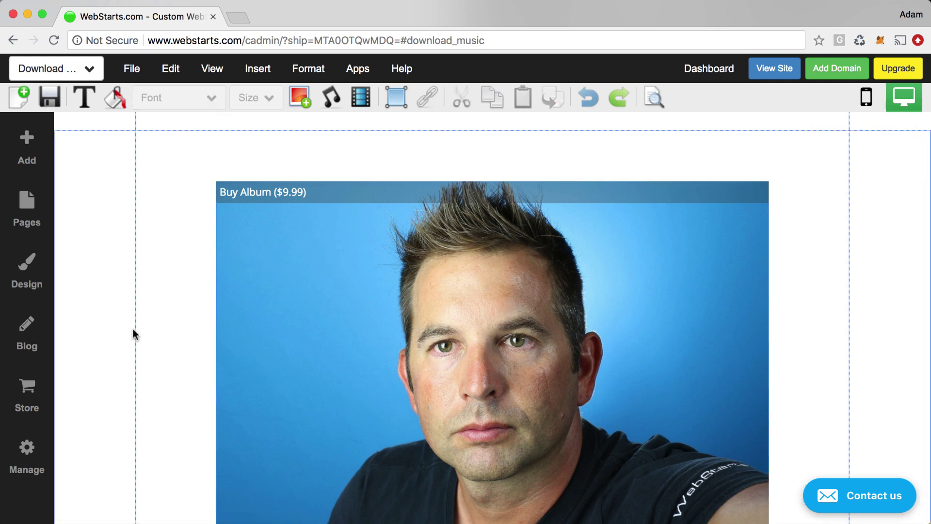
pyautogui.scroll(-5, 145, 336)
pyautogui.click(451, 395)
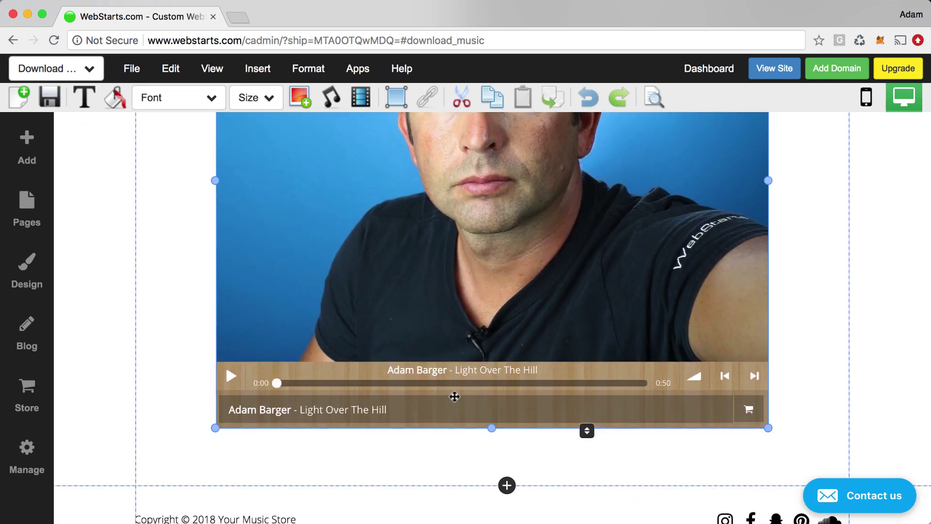
pyautogui.scroll(5, 437, 395)
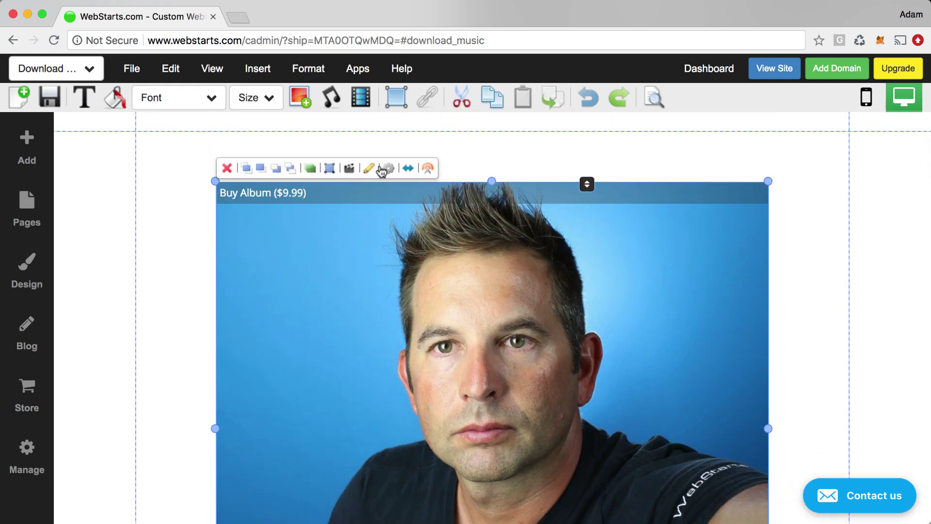
# Switch the player skin back to Default with the Shiny player type.
pyautogui.click(856, 293)
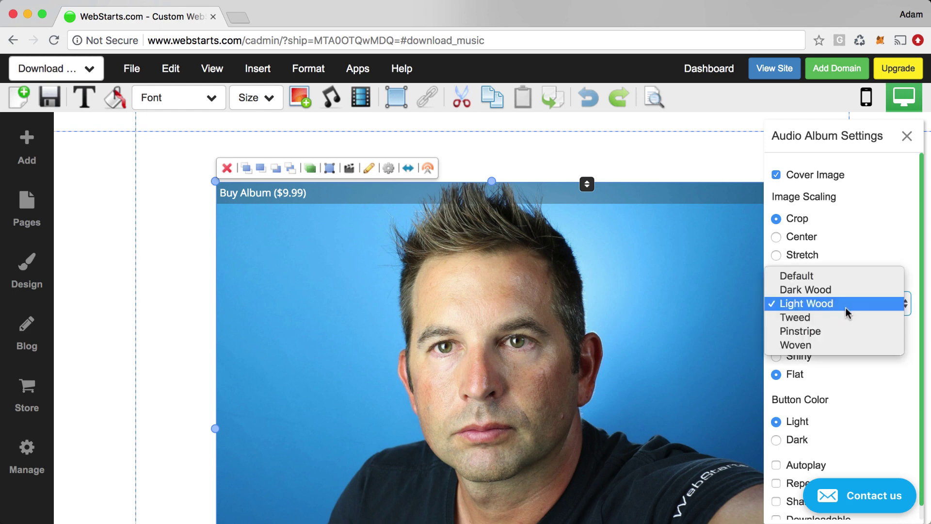
pyautogui.click(824, 274)
pyautogui.click(852, 357)
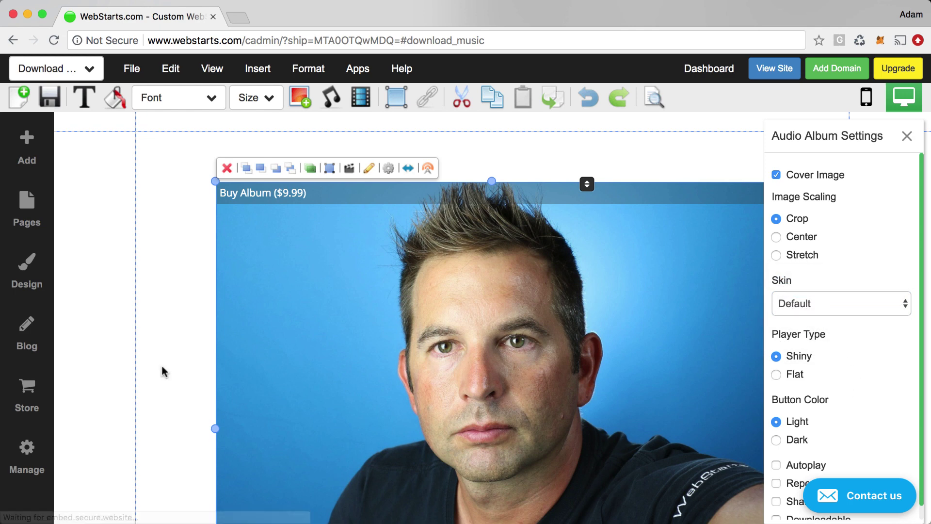
pyautogui.click(138, 362)
pyautogui.scroll(-5, 168, 372)
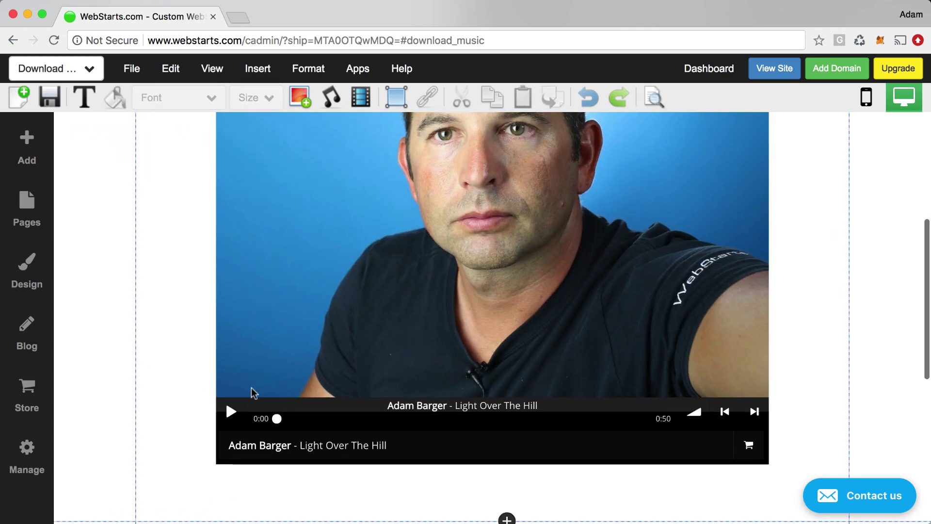
# Change the album player type to Flat in the Audio Album Settings.
pyautogui.click(302, 408)
pyautogui.scroll(4, 303, 410)
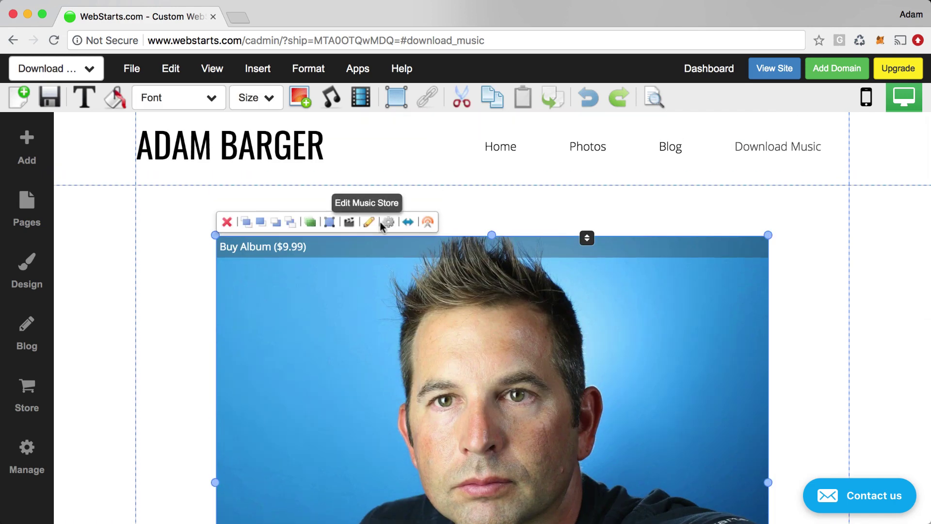
pyautogui.click(389, 222)
pyautogui.click(777, 375)
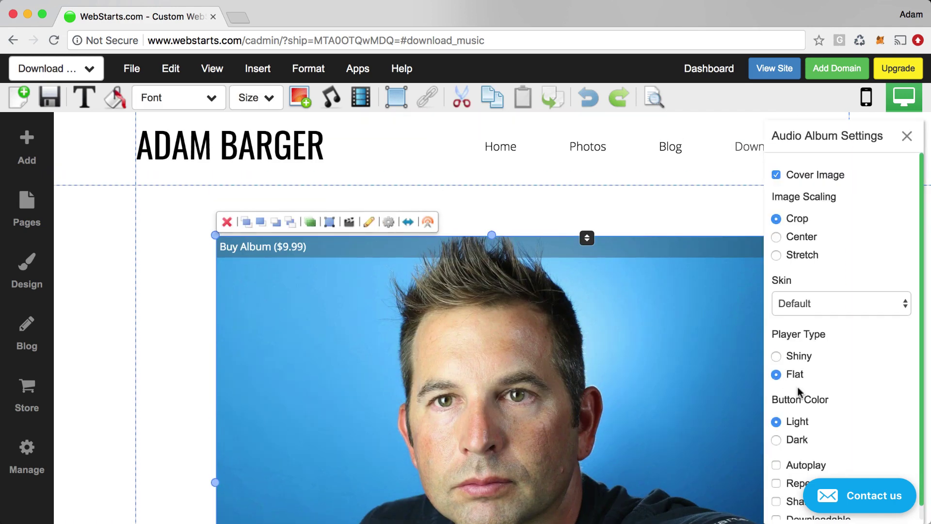
pyautogui.scroll(-1, 831, 405)
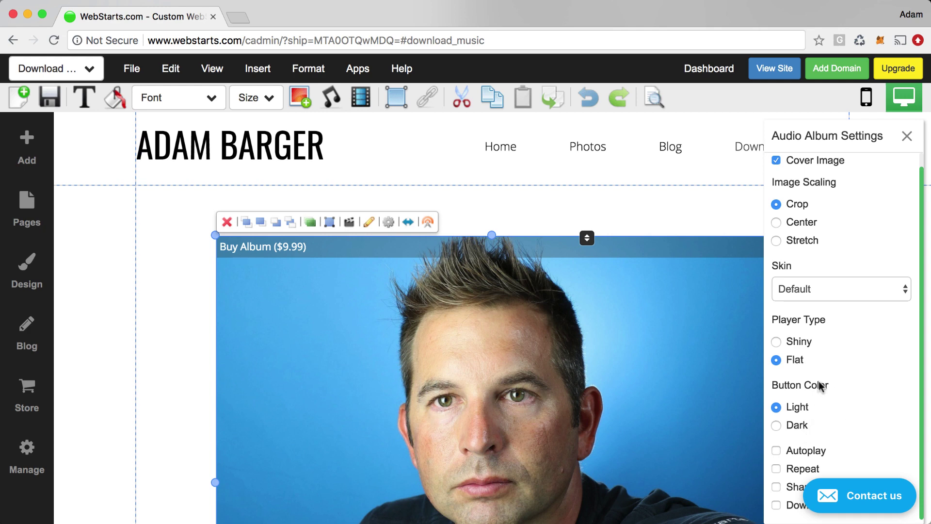
pyautogui.scroll(1, 778, 456)
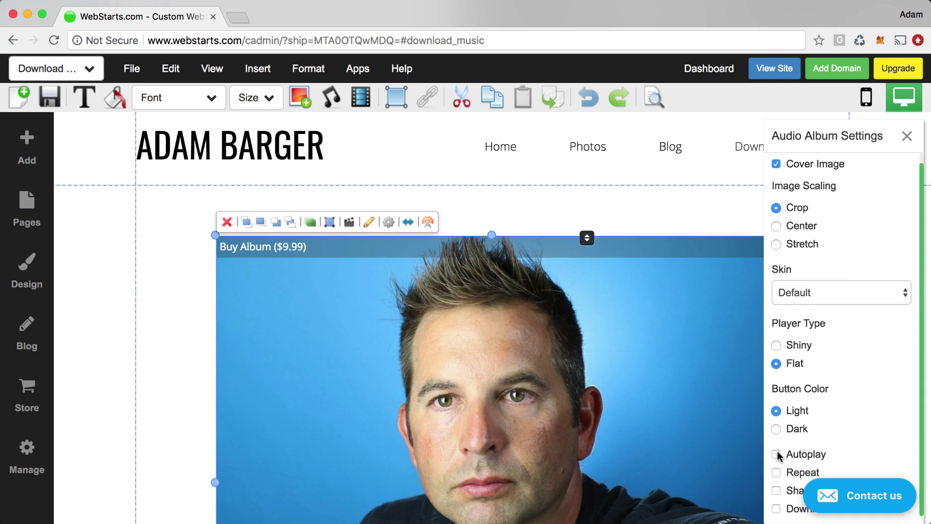
pyautogui.scroll(-1, 777, 458)
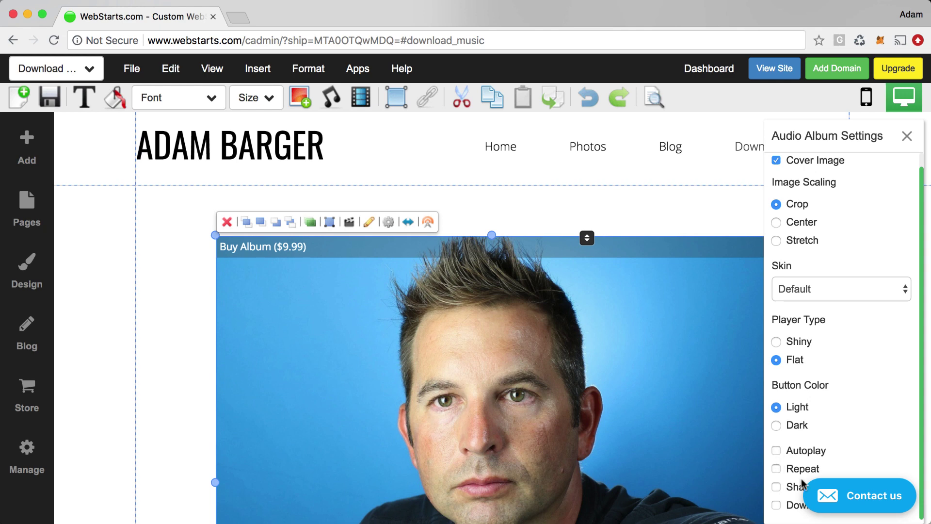
# Enable Share and Downloadable for the album and close the settings.
pyautogui.click(775, 487)
pyautogui.click(776, 504)
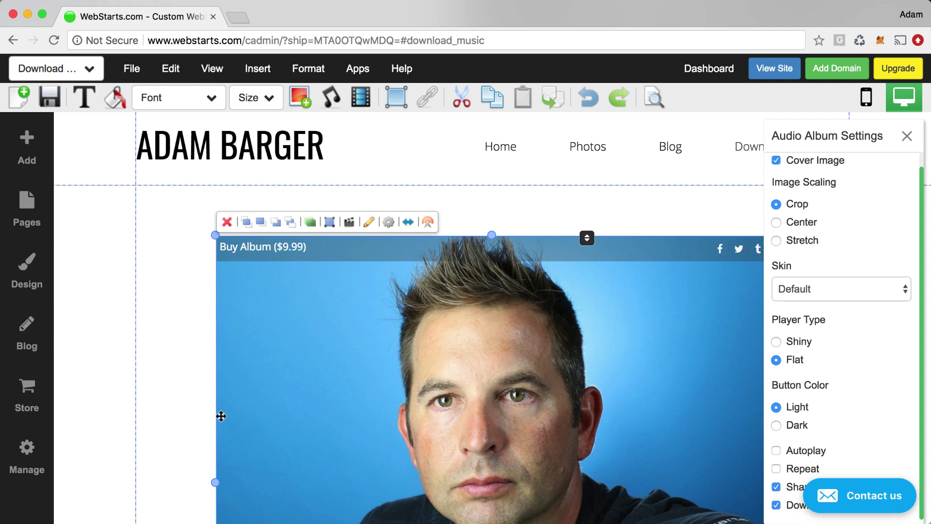
pyautogui.click(174, 415)
pyautogui.scroll(-5, 180, 417)
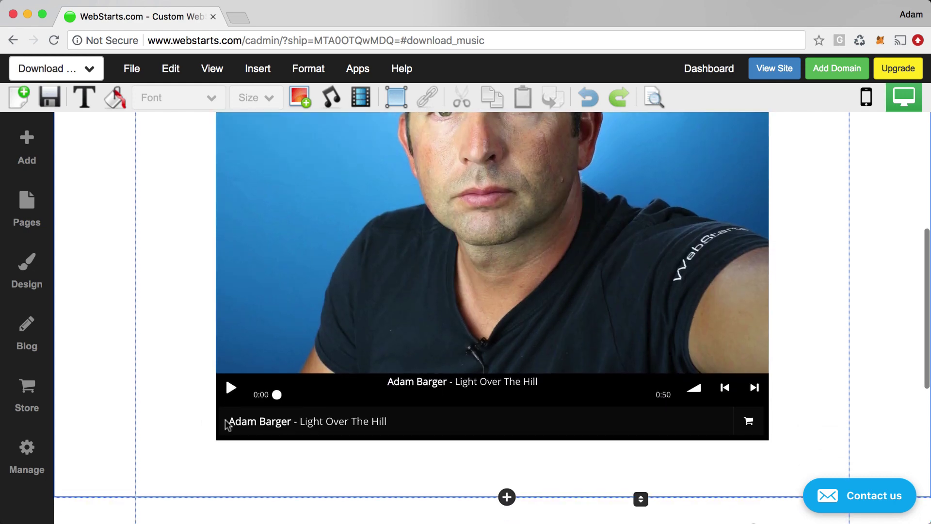
pyautogui.scroll(5, 393, 432)
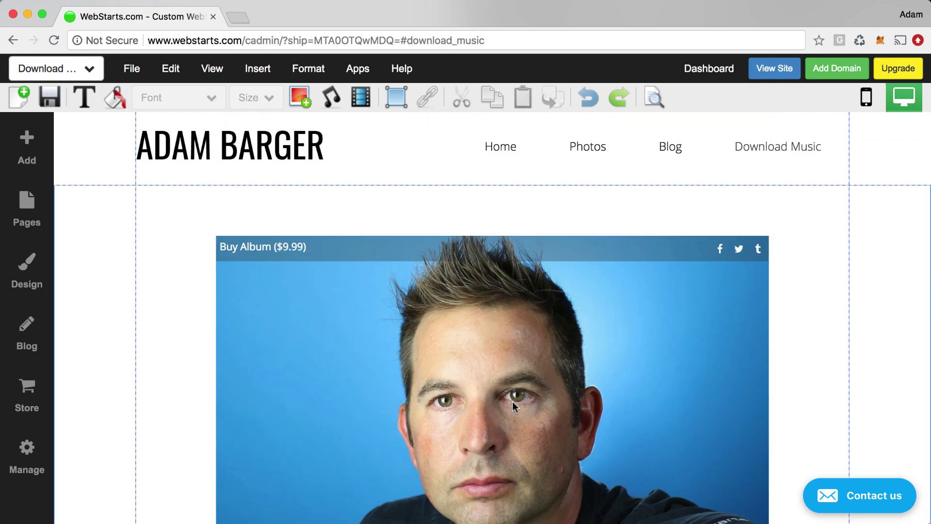